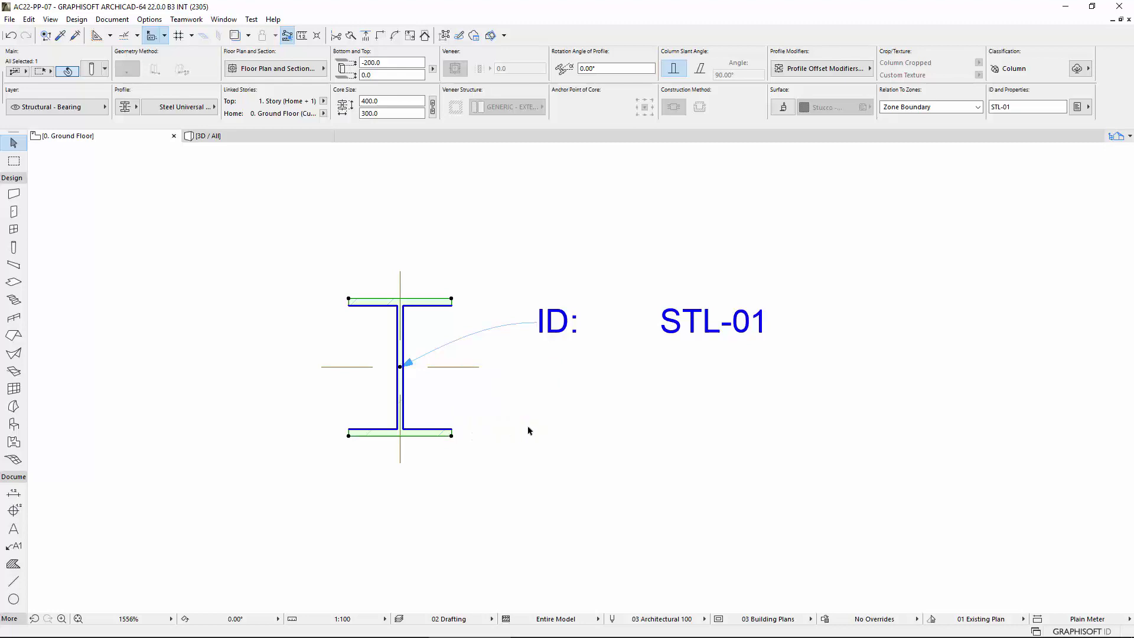
Step: Select the column's ID label and open its label settings
{"action": "left_click", "coordinate": [551, 418]}
{"action": "left_click", "coordinate": [573, 329]}
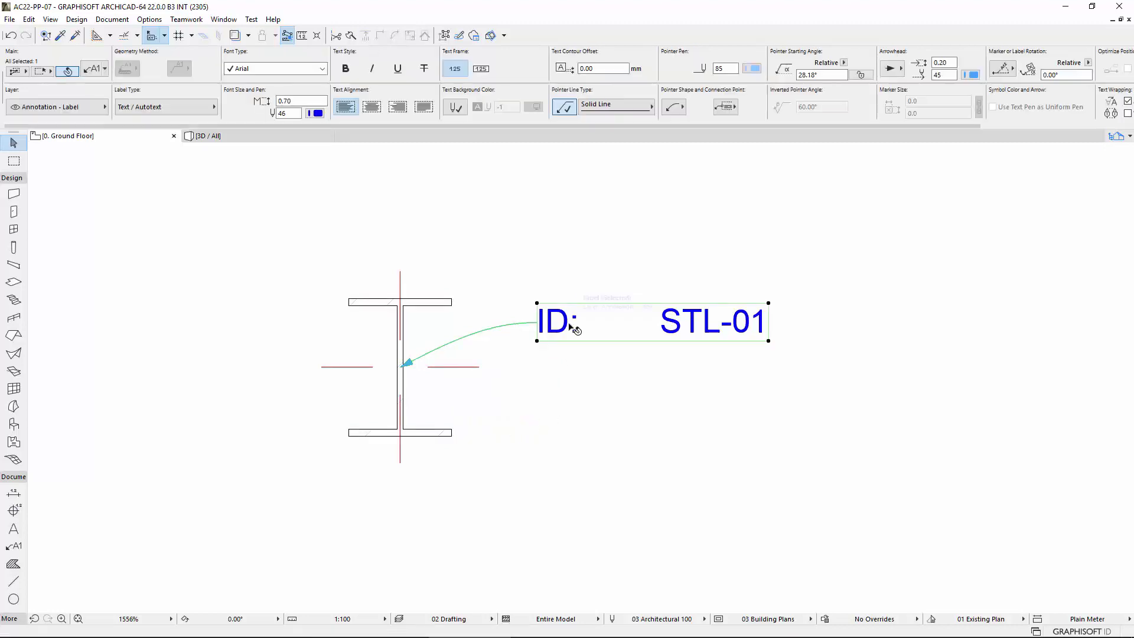
{"action": "left_click", "coordinate": [99, 69]}
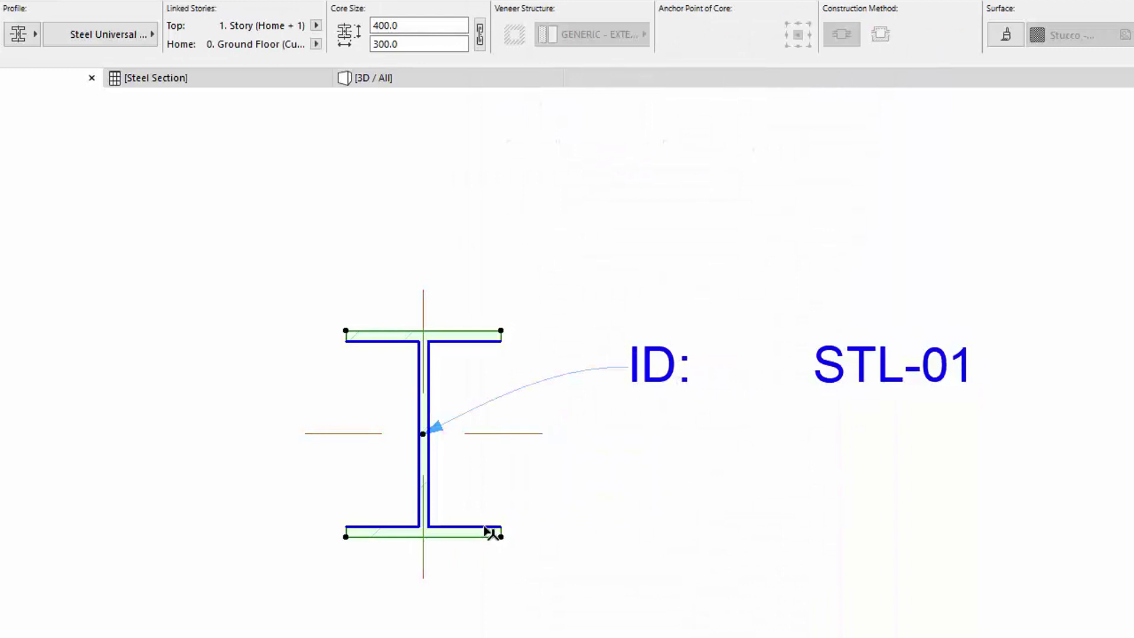
Step: Open the Steel Universal Section profile and inspect its Width/Depth Stretch and Flange/Web Thickness modifiers
{"action": "right_click", "coordinate": [491, 535]}
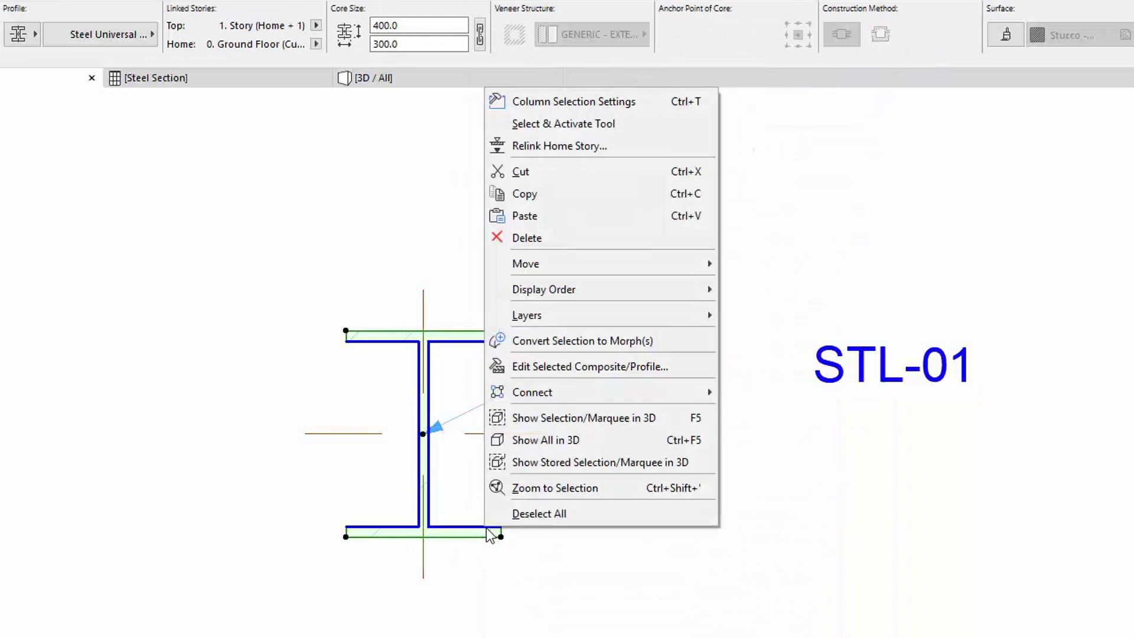
{"action": "left_click", "coordinate": [553, 366]}
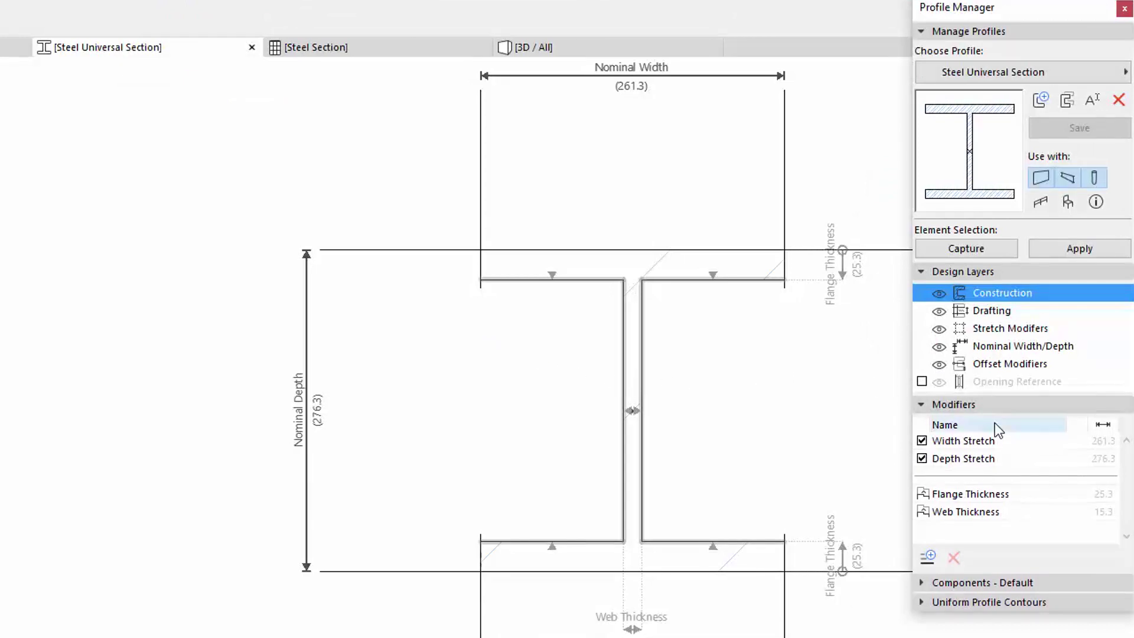
{"action": "left_click", "coordinate": [1016, 442]}
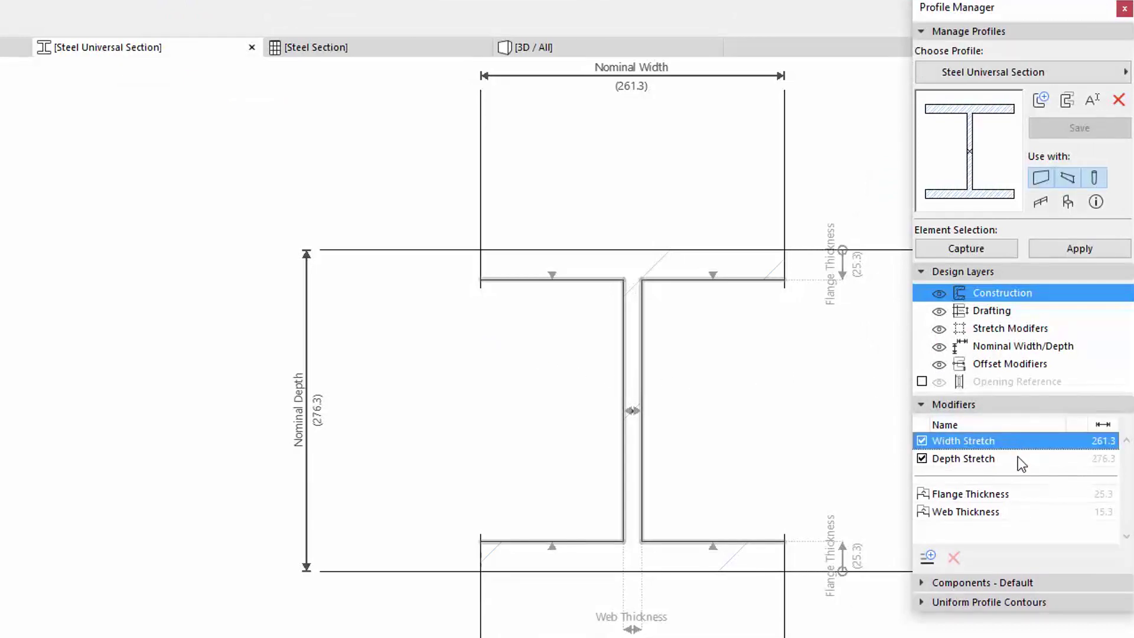
{"action": "left_click", "coordinate": [1023, 460]}
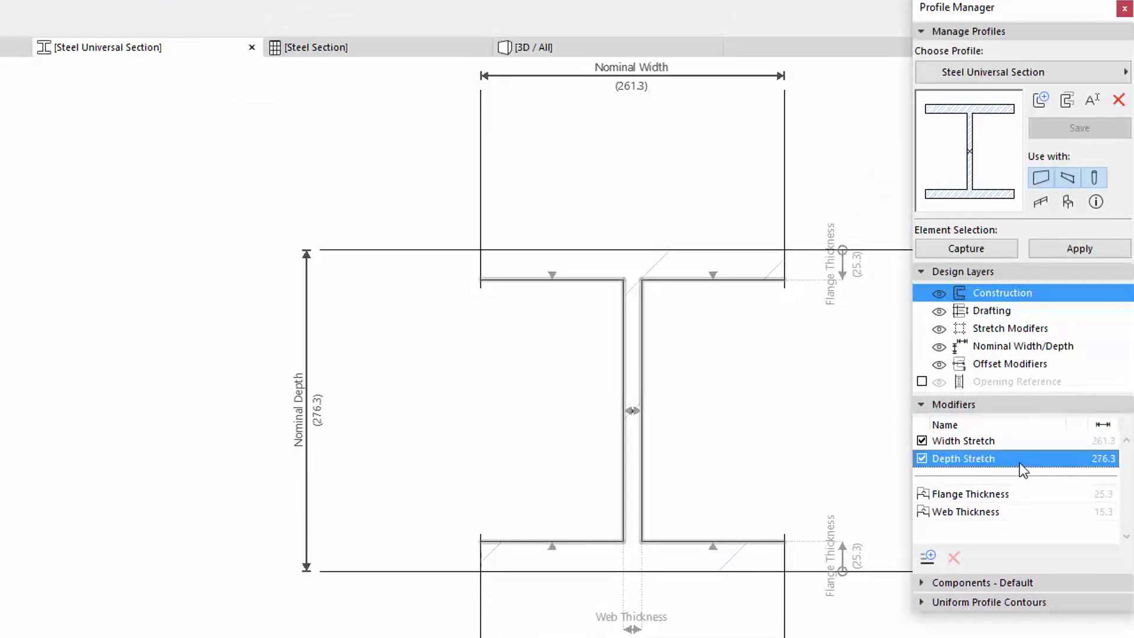
{"action": "left_click", "coordinate": [1020, 494]}
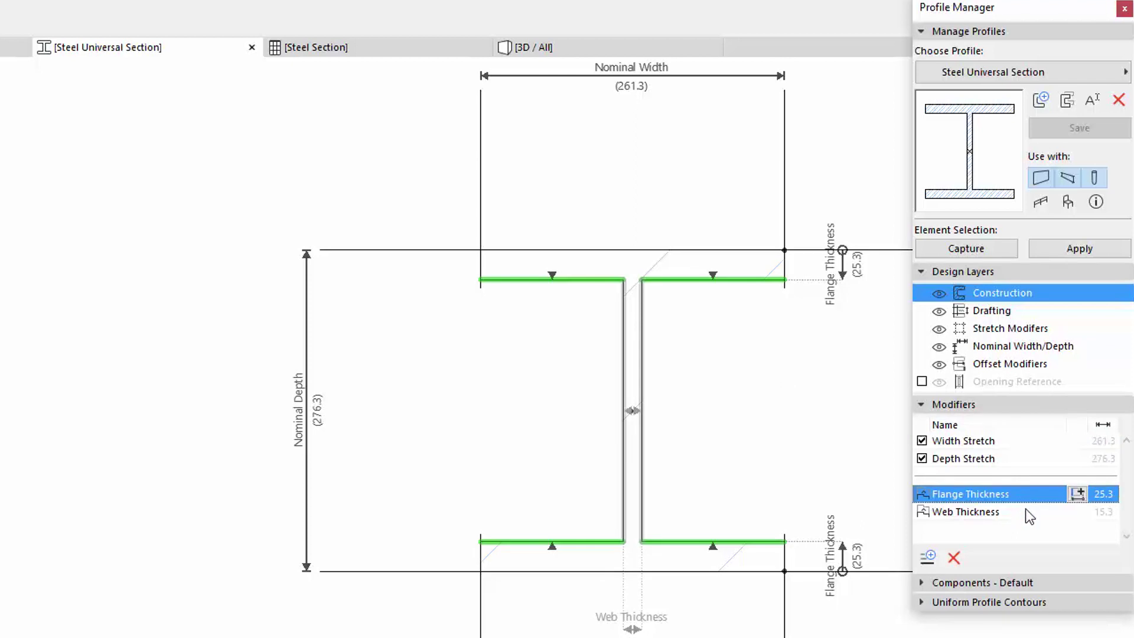
{"action": "left_click", "coordinate": [1025, 511]}
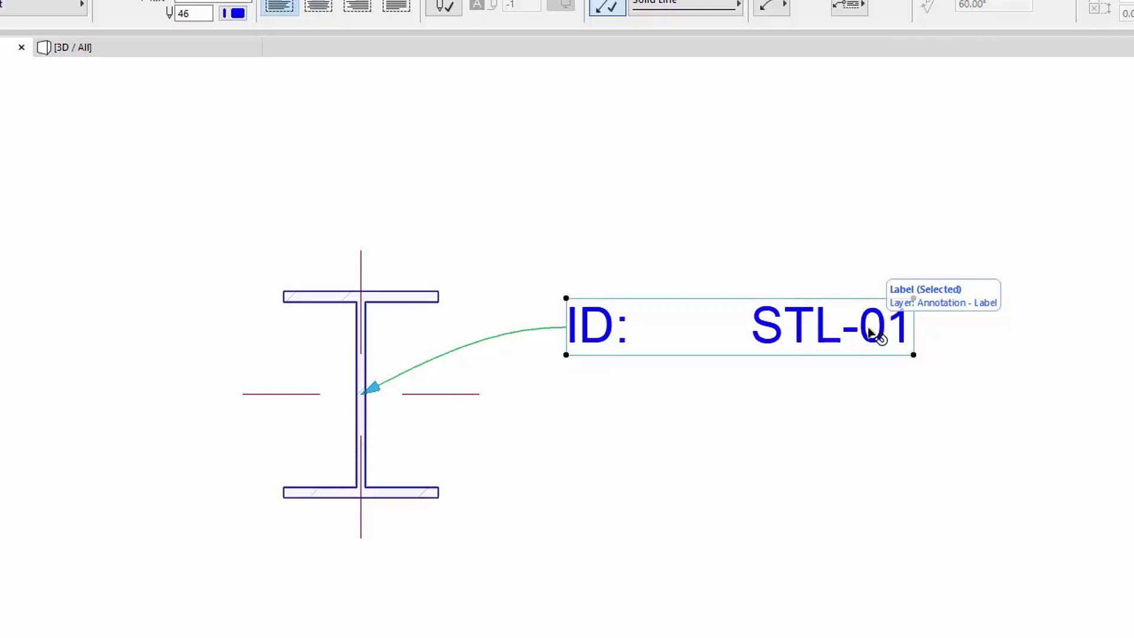
Step: Add a second label line with Nominal Depth, Nominal Width and Flange Thickness autotexts (400.0, 300.0, 20.0)
{"action": "double_click", "coordinate": [872, 332]}
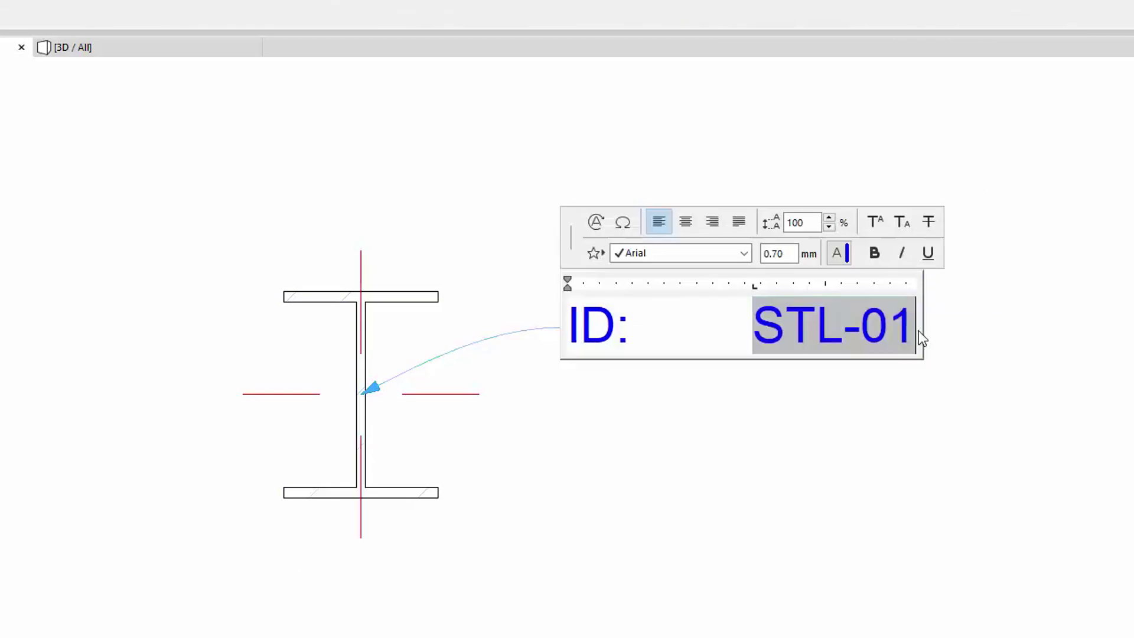
{"action": "key", "text": "Return"}
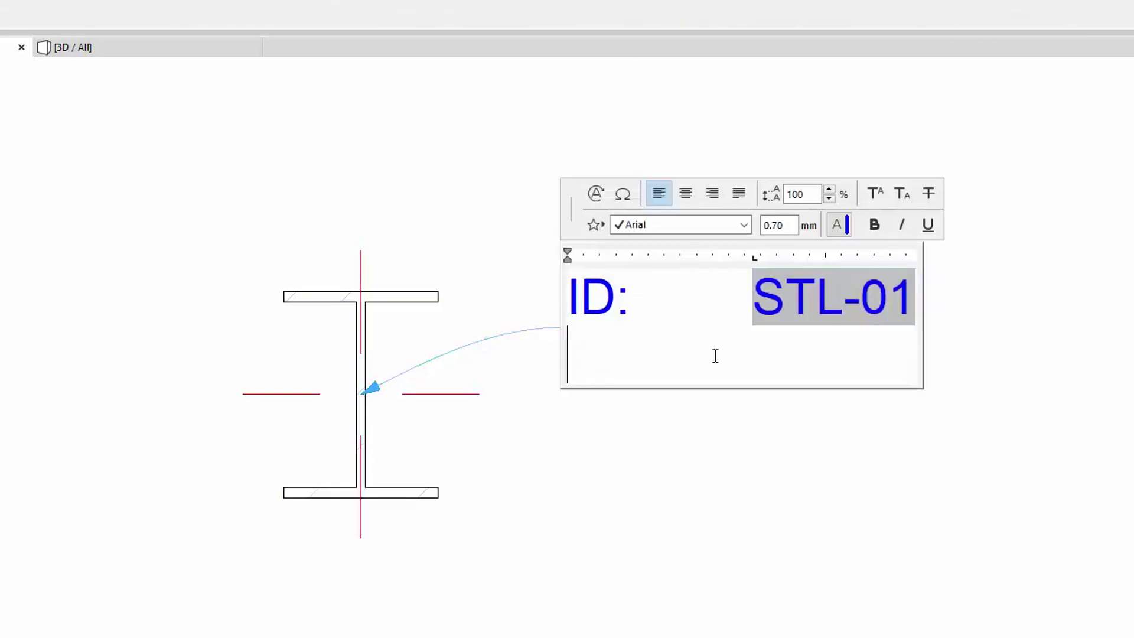
{"action": "left_click", "coordinate": [597, 199]}
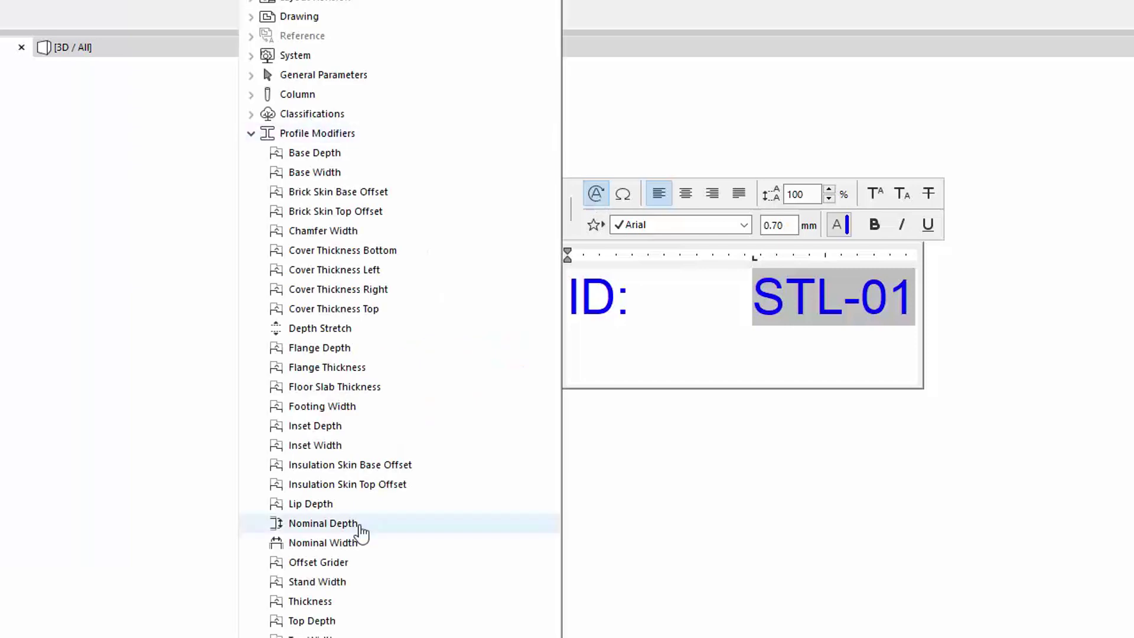
{"action": "double_click", "coordinate": [324, 524]}
{"action": "double_click", "coordinate": [357, 543]}
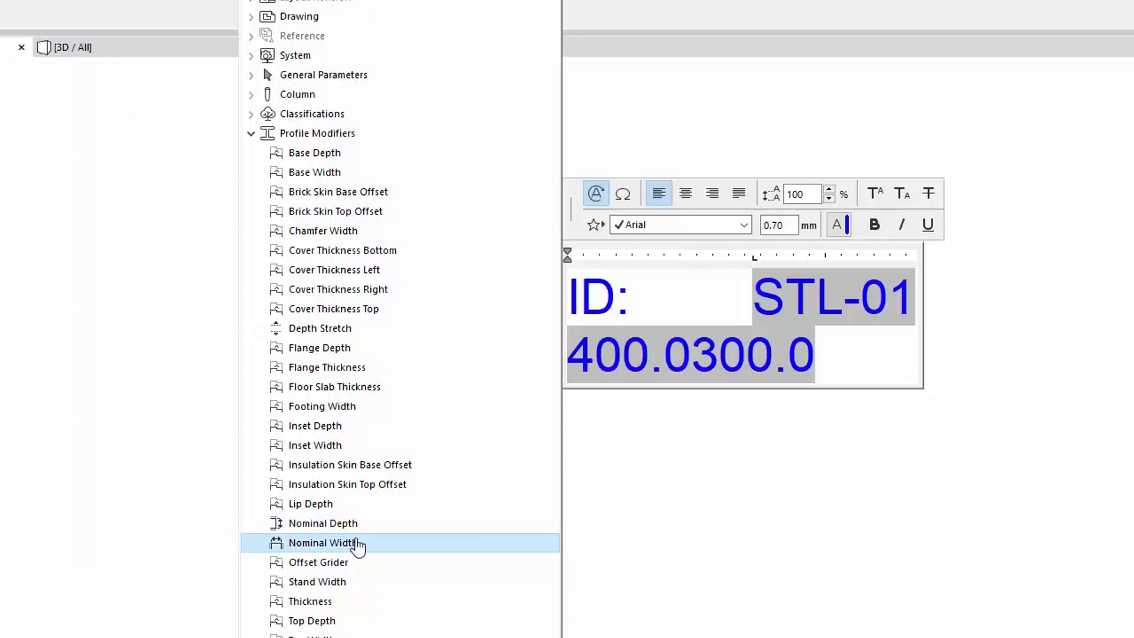
{"action": "double_click", "coordinate": [325, 367]}
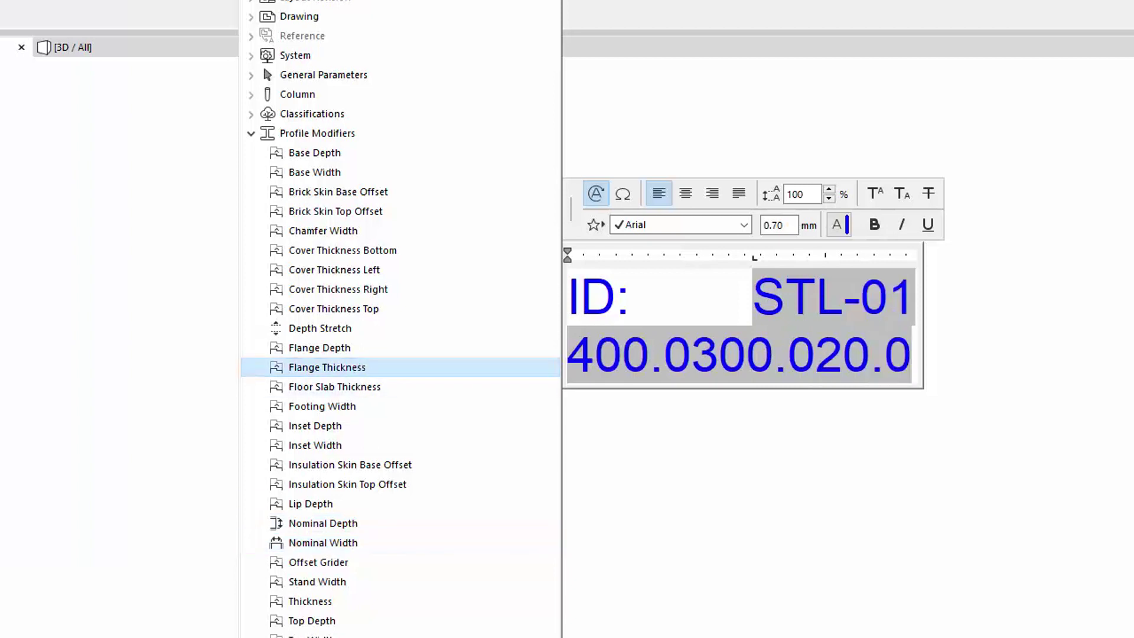
Step: Split the 400.0, 300.0, 20.0 and 18.0 values onto separate label lines
{"action": "left_click", "coordinate": [685, 349]}
{"action": "left_click", "coordinate": [696, 352]}
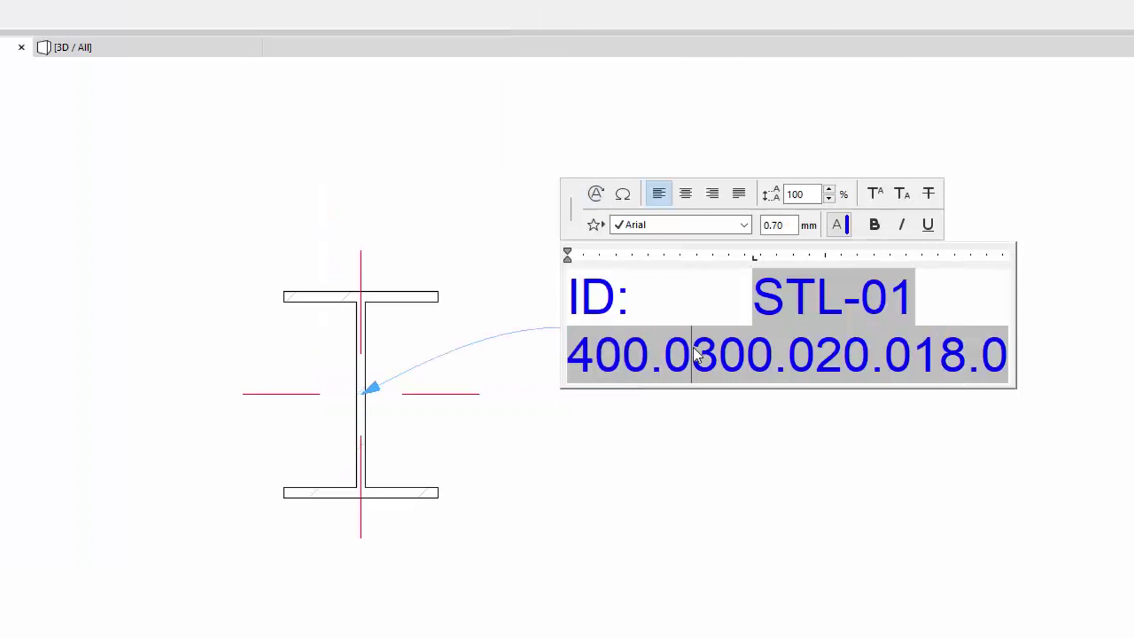
{"action": "key", "text": "Return"}
{"action": "left_click", "coordinate": [694, 381]}
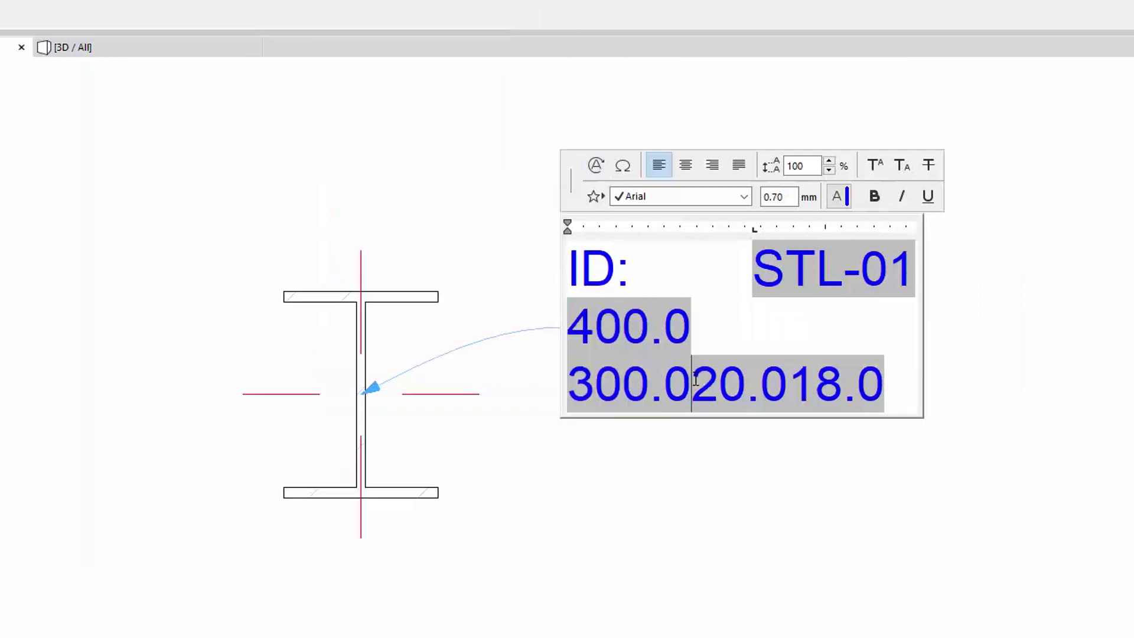
{"action": "key", "text": "Return"}
{"action": "left_click", "coordinate": [663, 412]}
{"action": "key", "text": "Return"}
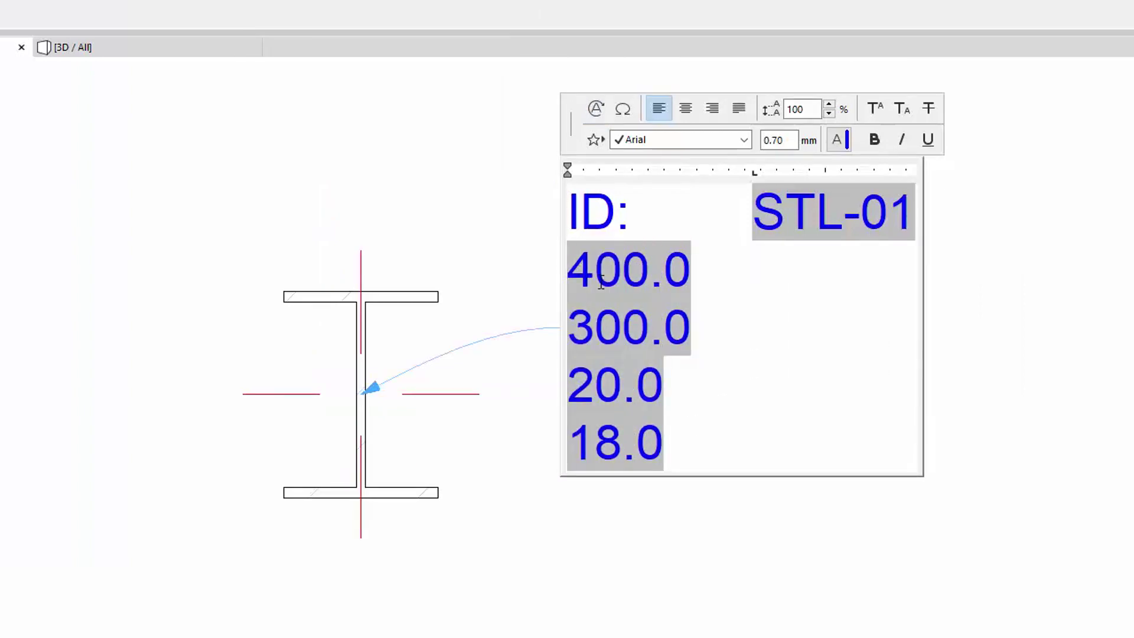
Step: Caption the value lines H:, W:, Flange: and Web:, each followed by a tab
{"action": "type", "text": "H:"}
{"action": "key", "text": "Tab"}
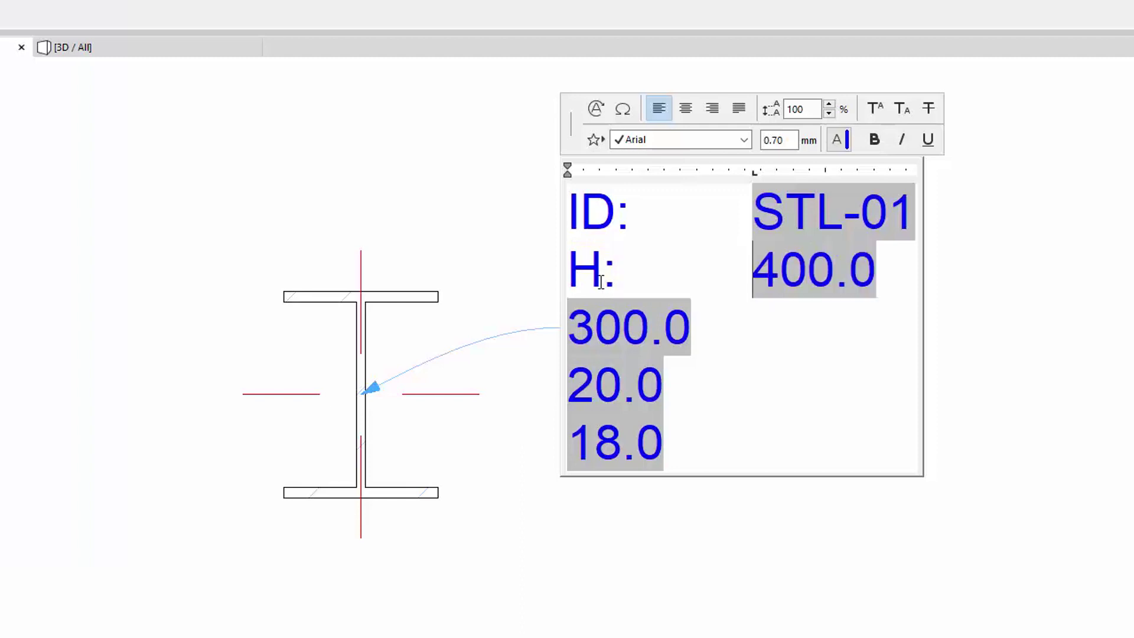
{"action": "key", "text": "Down"}
{"action": "key", "text": "Home"}
{"action": "type", "text": "W:"}
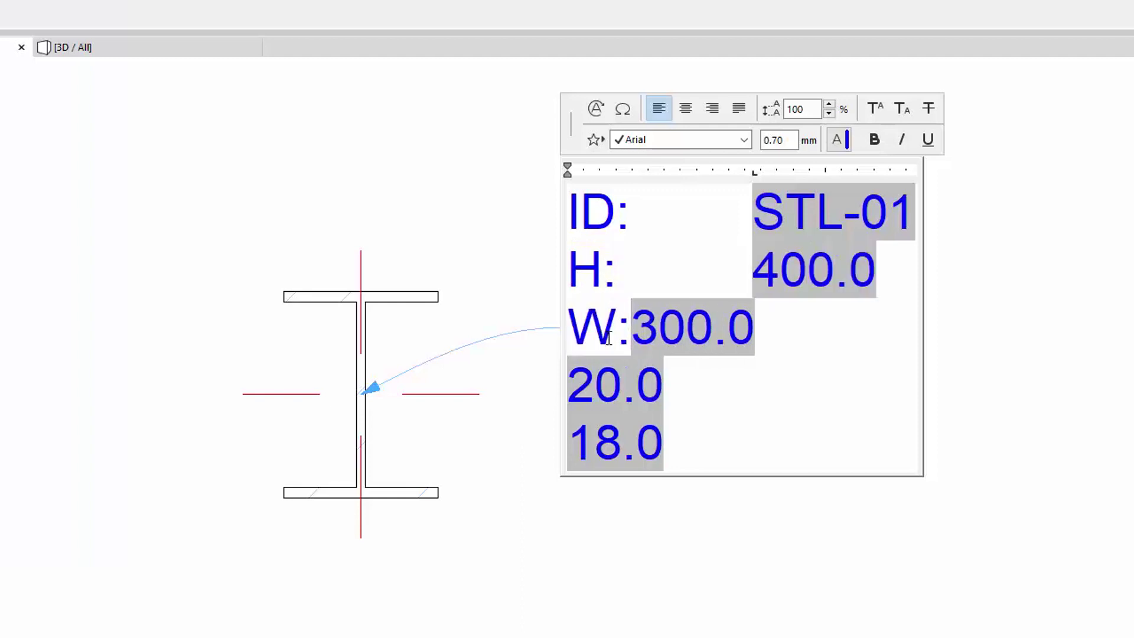
{"action": "key", "text": "Tab"}
{"action": "key", "text": "Down"}
{"action": "key", "text": "Home"}
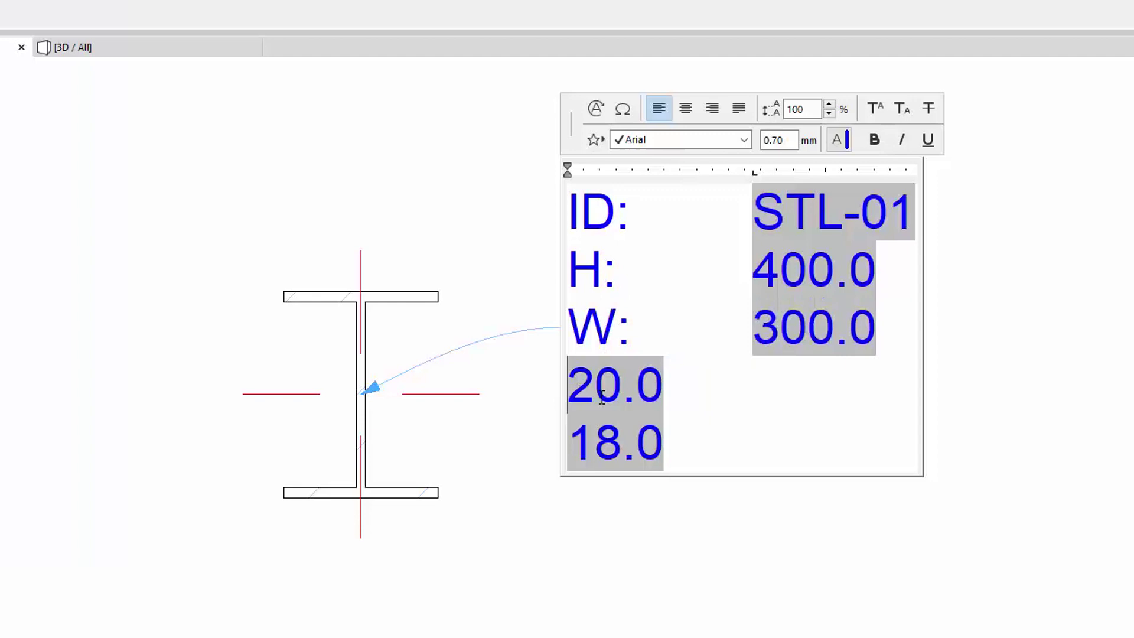
{"action": "type", "text": "Flange:"}
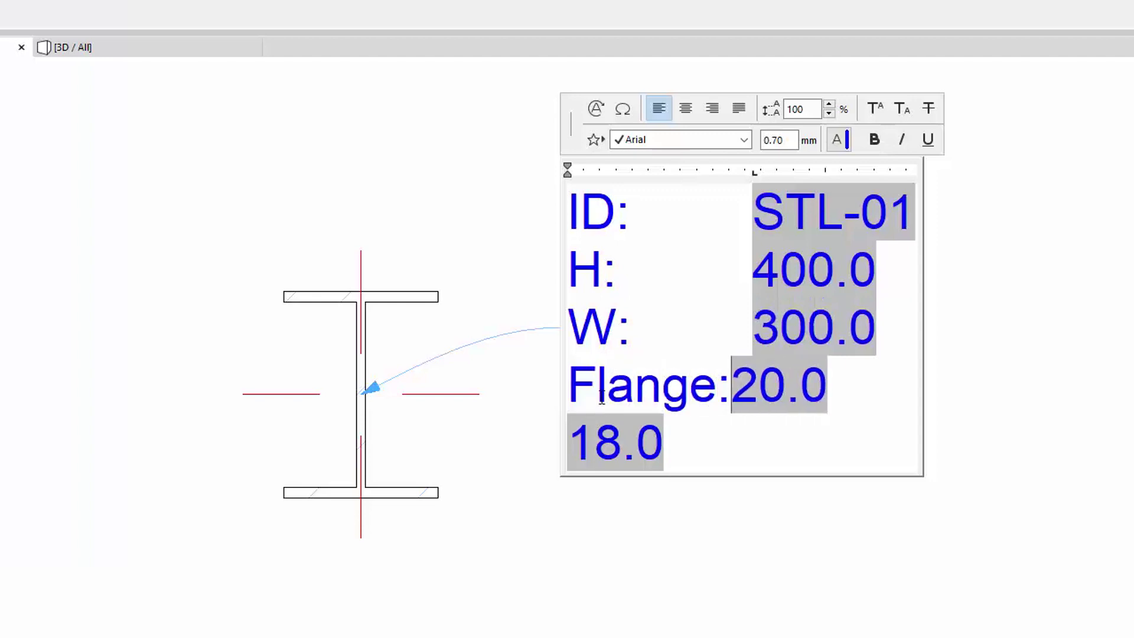
{"action": "key", "text": "Tab"}
{"action": "key", "text": "Down"}
{"action": "key", "text": "Home"}
{"action": "type", "text": "Web"}
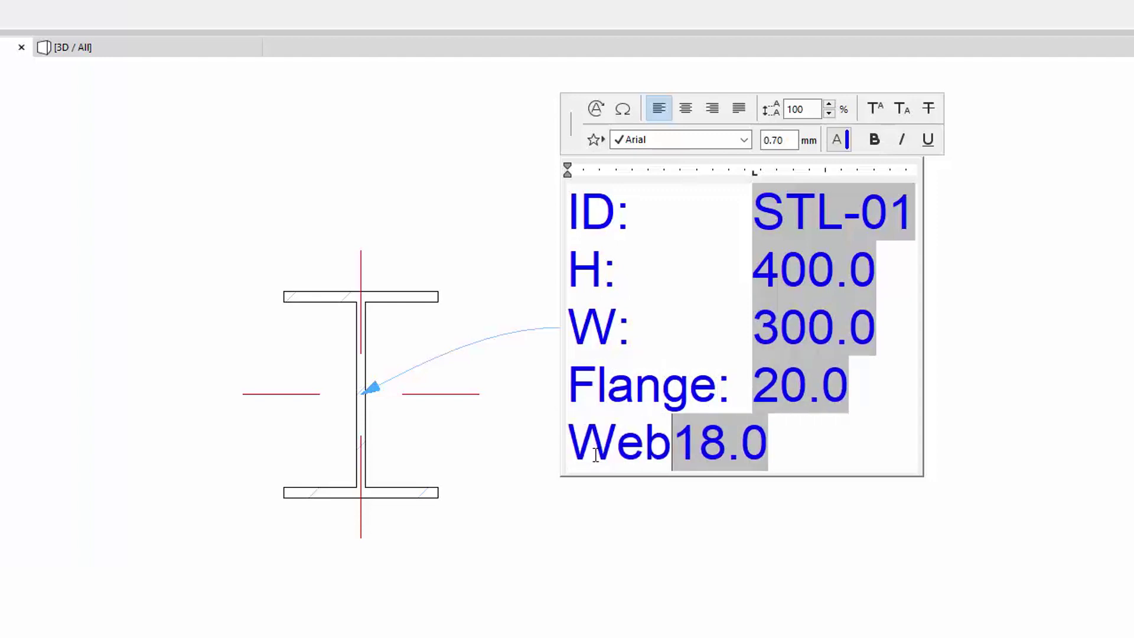
{"action": "type", "text": ":"}
{"action": "key", "text": "Tab"}
Step: Append 'mm' after each of the four dimension values and finish editing the label
{"action": "left_click", "coordinate": [893, 269]}
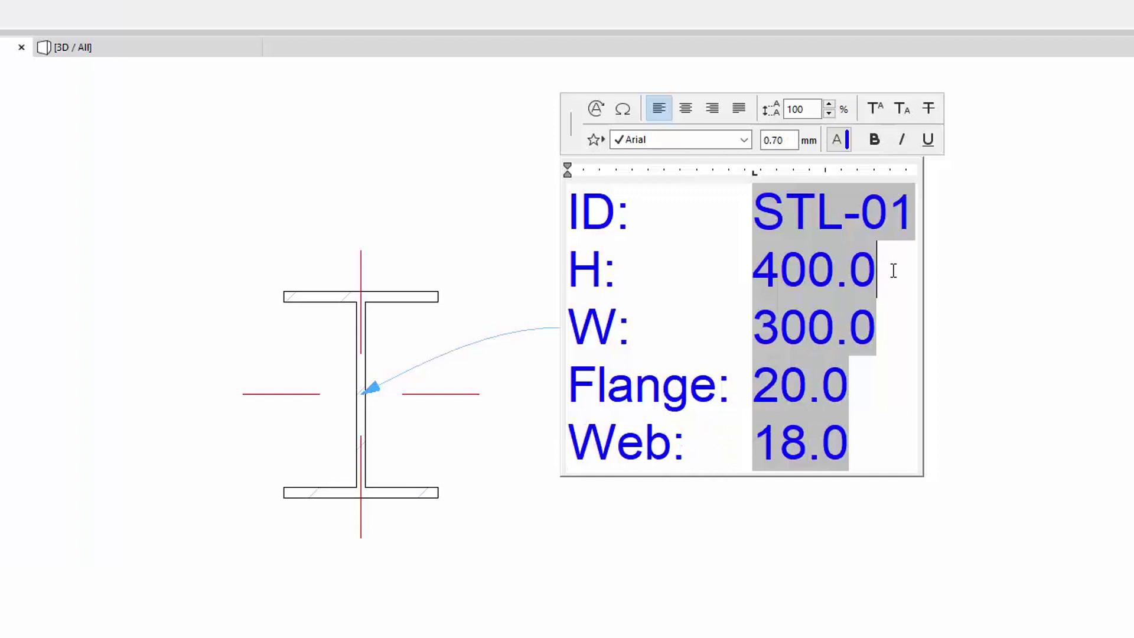
{"action": "type", "text": "mm"}
{"action": "left_click", "coordinate": [891, 321]}
{"action": "type", "text": "mm"}
{"action": "left_click", "coordinate": [866, 379]}
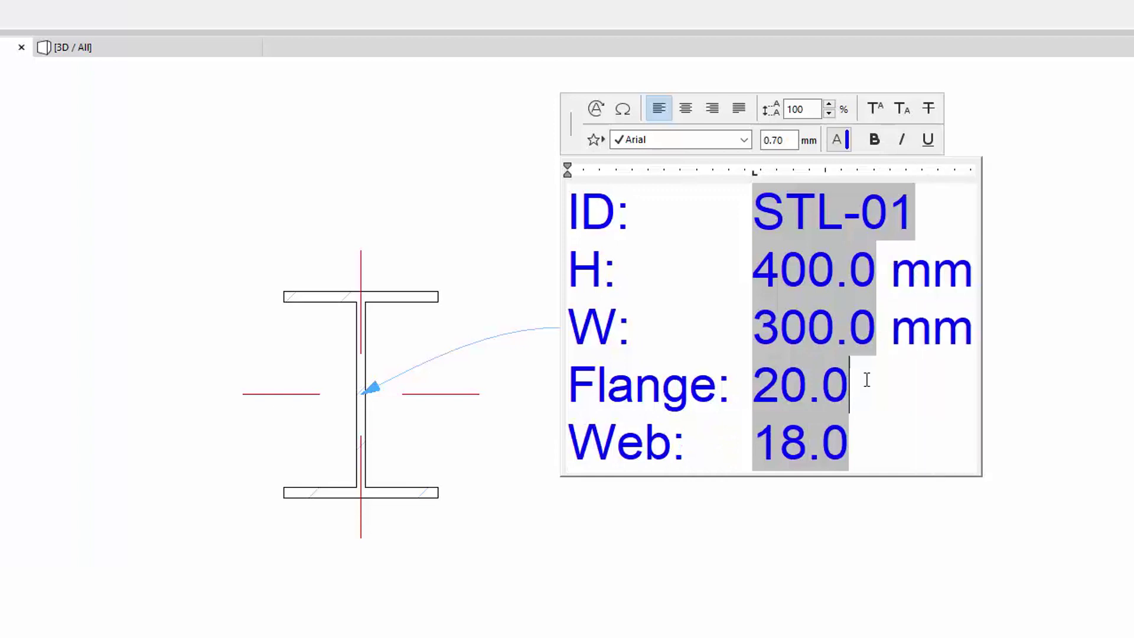
{"action": "type", "text": "mm"}
{"action": "left_click", "coordinate": [864, 442]}
{"action": "type", "text": "mm"}
{"action": "left_click", "coordinate": [1034, 449]}
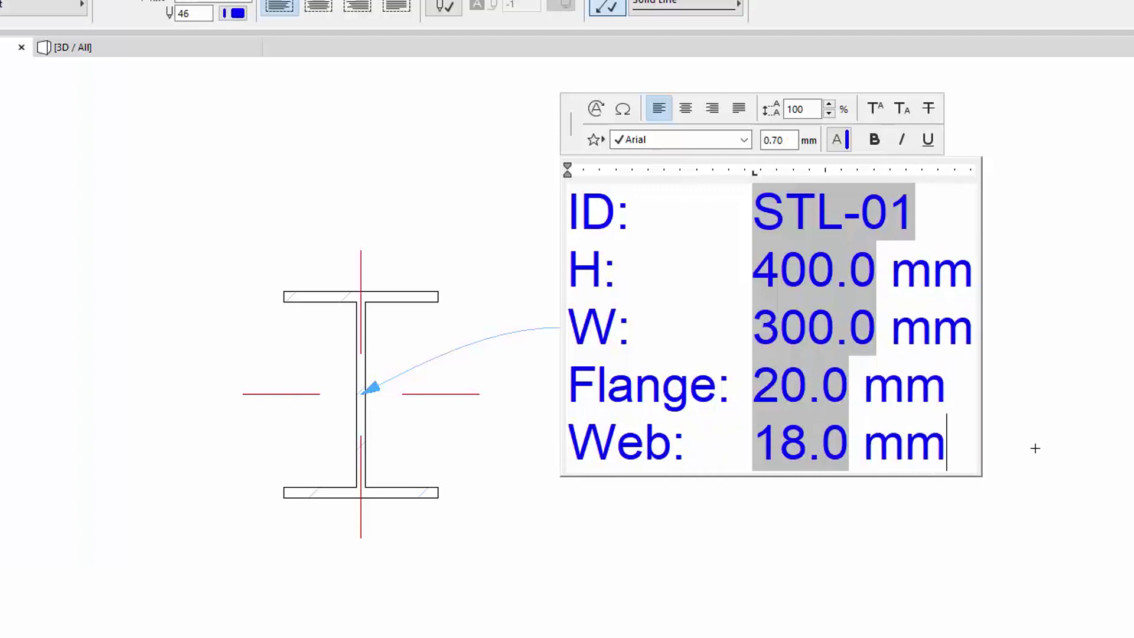
Step: Place two copies of the labelled column below the original with Drag Multiple Copies
{"action": "key", "text": "Escape"}
{"action": "scroll", "coordinate": [832, 394], "scroll_direction": "down", "scroll_amount": 2}
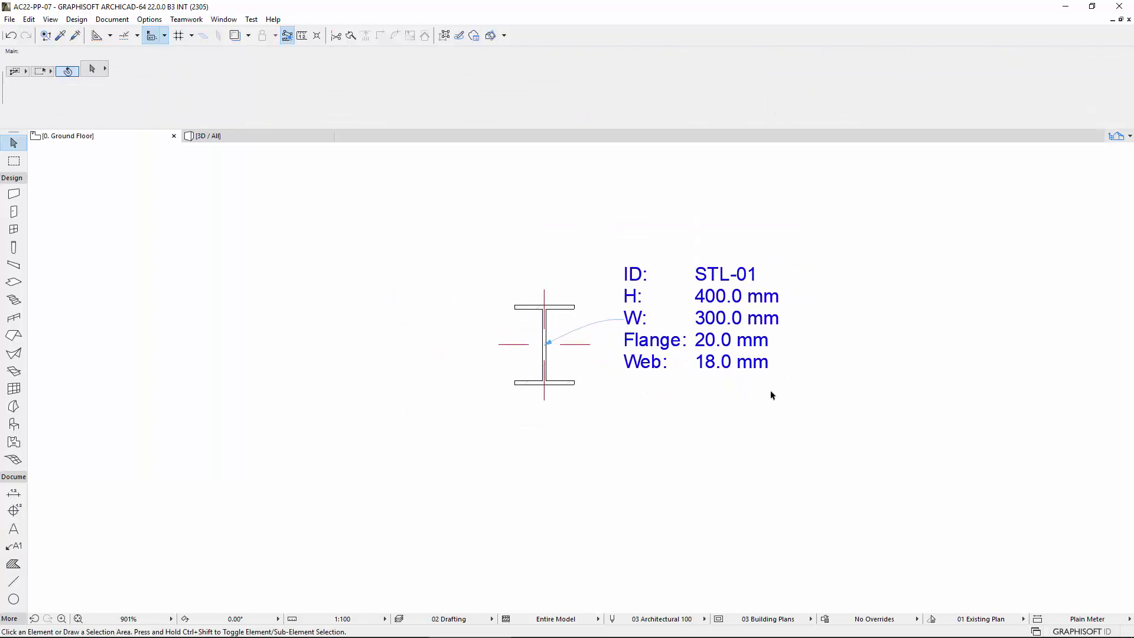
{"action": "left_click", "coordinate": [519, 269]}
{"action": "right_click", "coordinate": [661, 330]}
{"action": "mouse_move", "coordinate": [768, 445]}
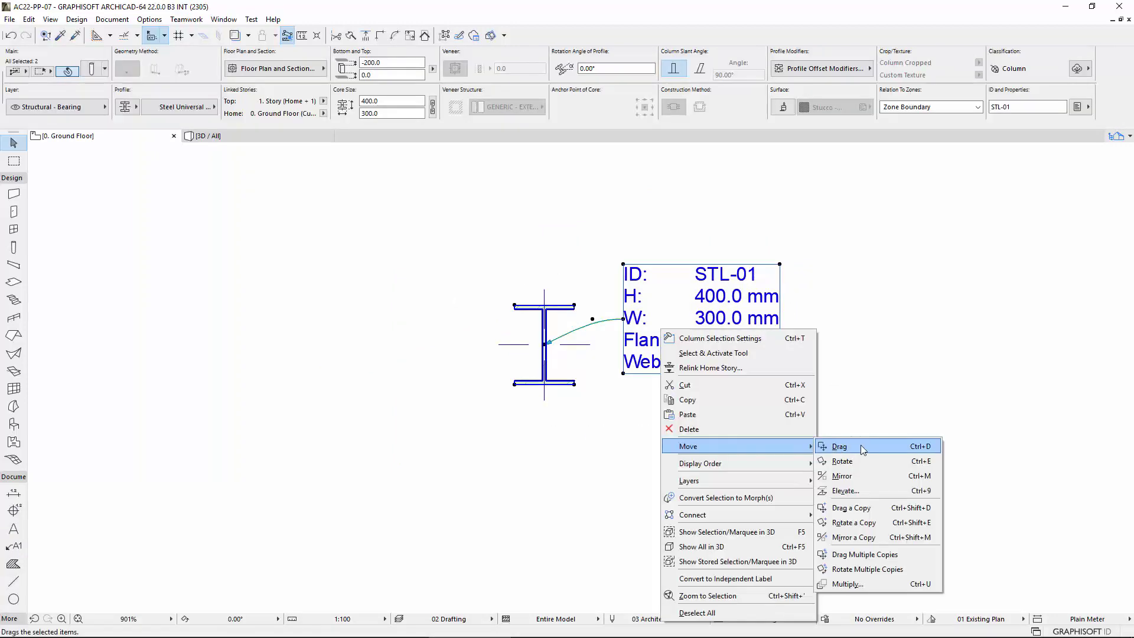
{"action": "left_click", "coordinate": [865, 554]}
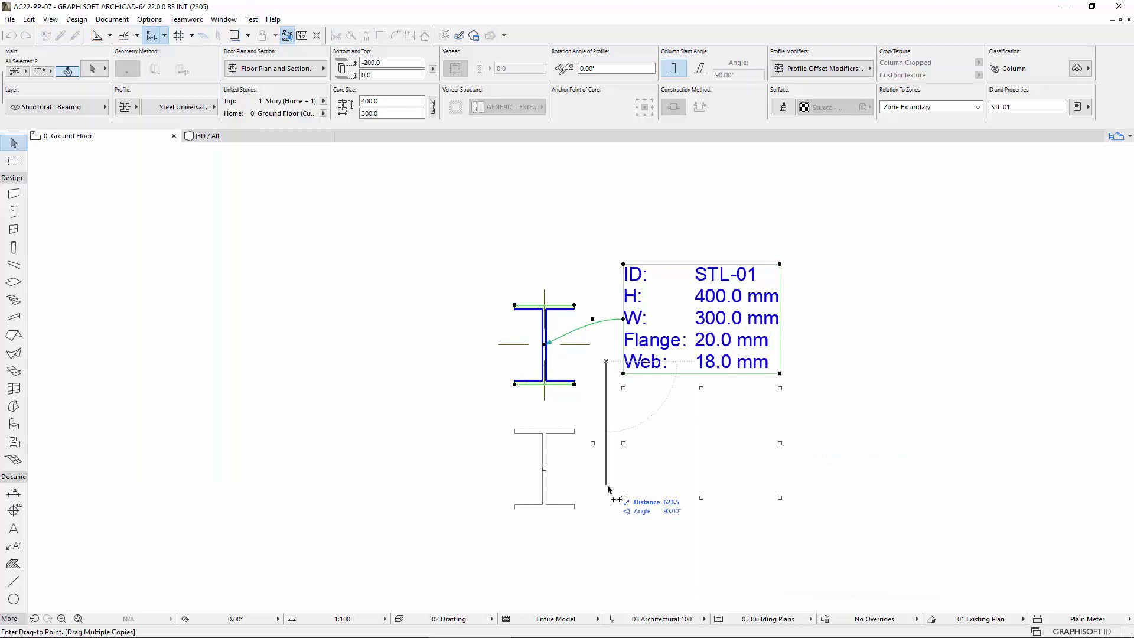
{"action": "key", "text": "Escape"}
Step: Change the copies' IDs to STL-02 for the middle column and STL-03 for the bottom one
{"action": "left_click", "coordinate": [577, 336]}
{"action": "left_click", "coordinate": [1011, 107]}
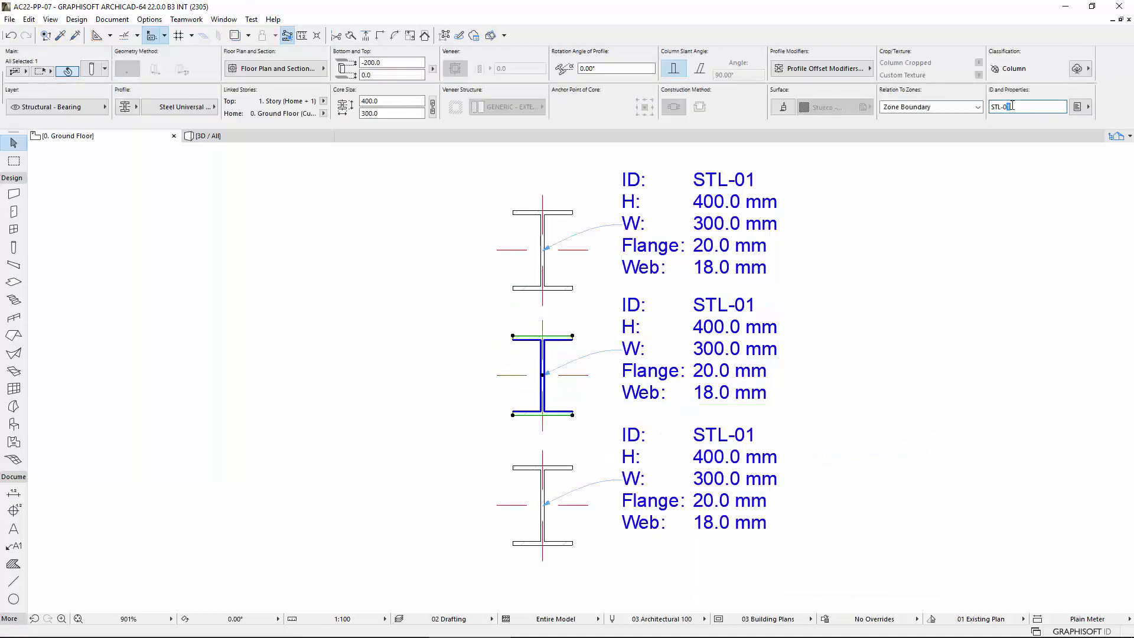
{"action": "type", "text": "2"}
{"action": "key", "text": "Return"}
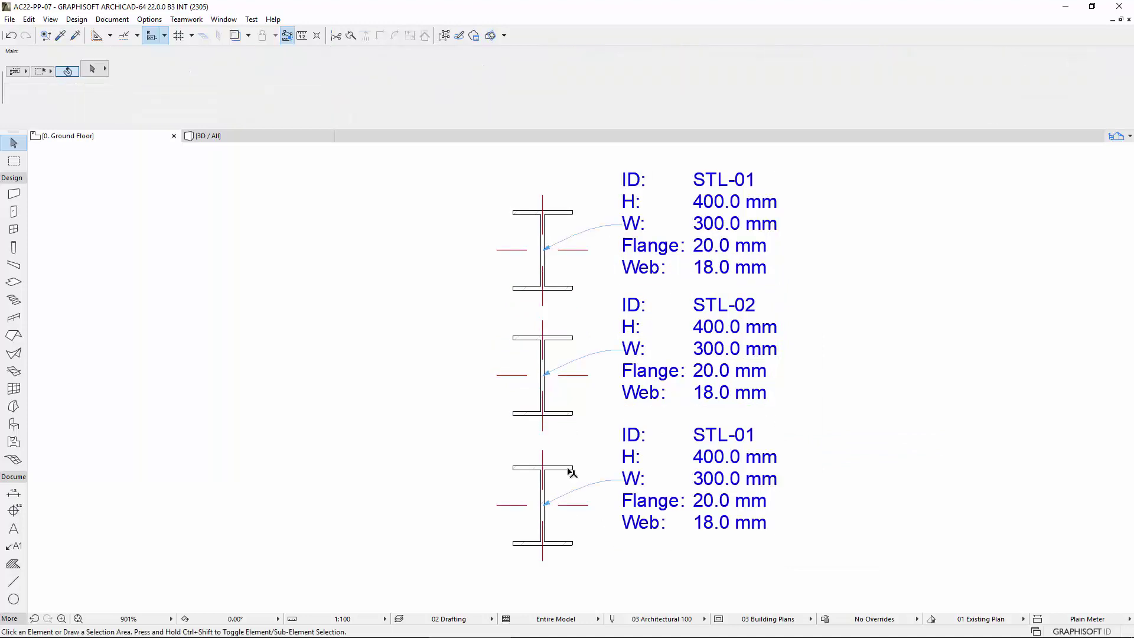
{"action": "left_click", "coordinate": [570, 469]}
{"action": "left_click", "coordinate": [1011, 107]}
{"action": "key", "text": "BackSpace"}
{"action": "type", "text": "3"}
{"action": "key", "text": "Return"}
Step: Give STL-02 a 500 mm nominal width, 30 mm flange and 25 mm web thickness
{"action": "left_click", "coordinate": [561, 339]}
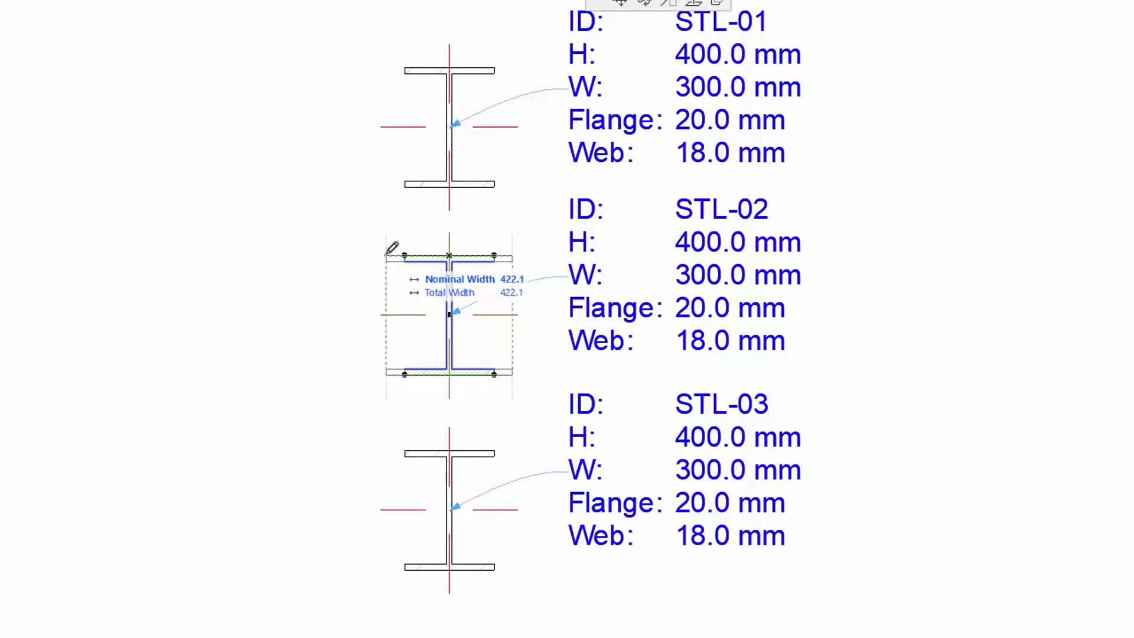
{"action": "type", "text": "500"}
{"action": "key", "text": "Return"}
{"action": "left_click", "coordinate": [435, 263]}
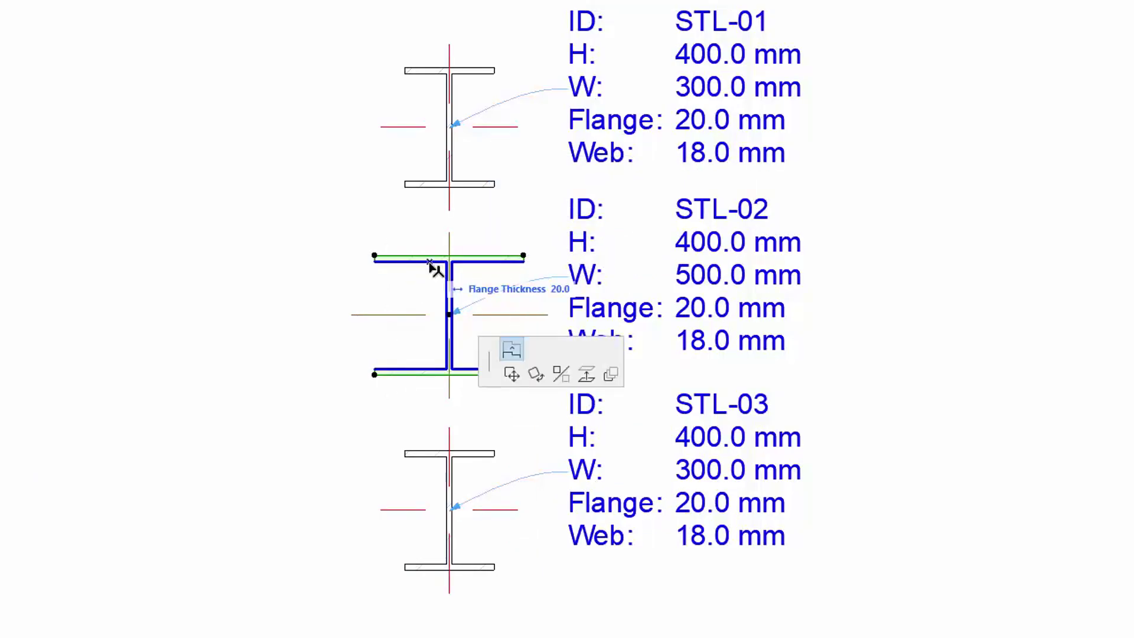
{"action": "type", "text": "30"}
{"action": "key", "text": "Return"}
{"action": "left_click", "coordinate": [441, 271]}
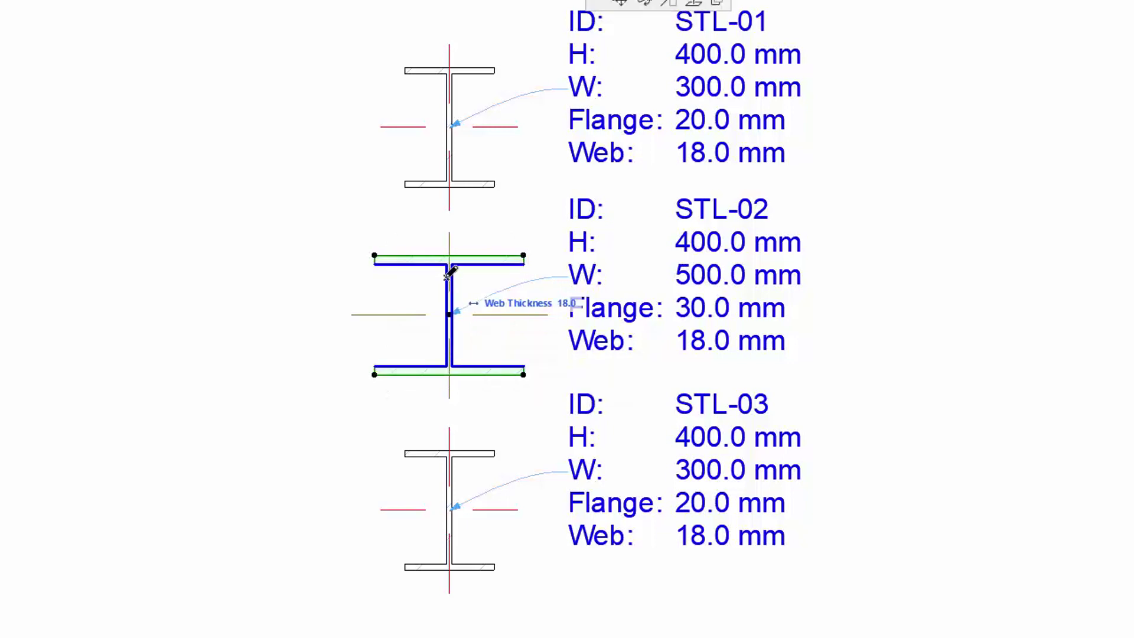
{"action": "type", "text": "25"}
{"action": "key", "text": "Return"}
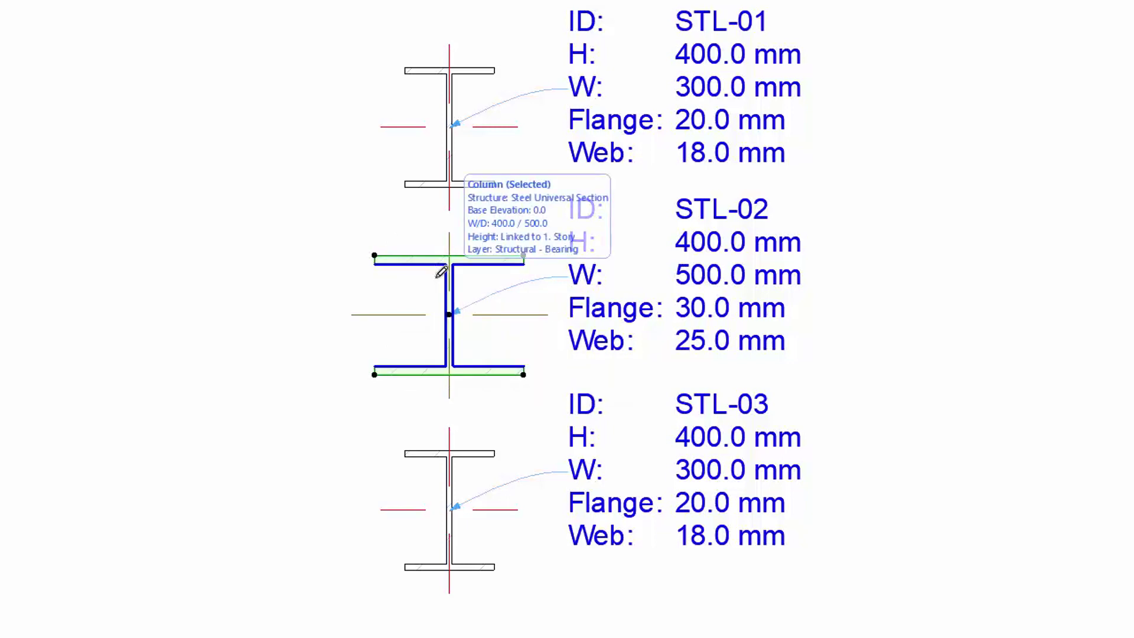
{"action": "left_click", "coordinate": [483, 458]}
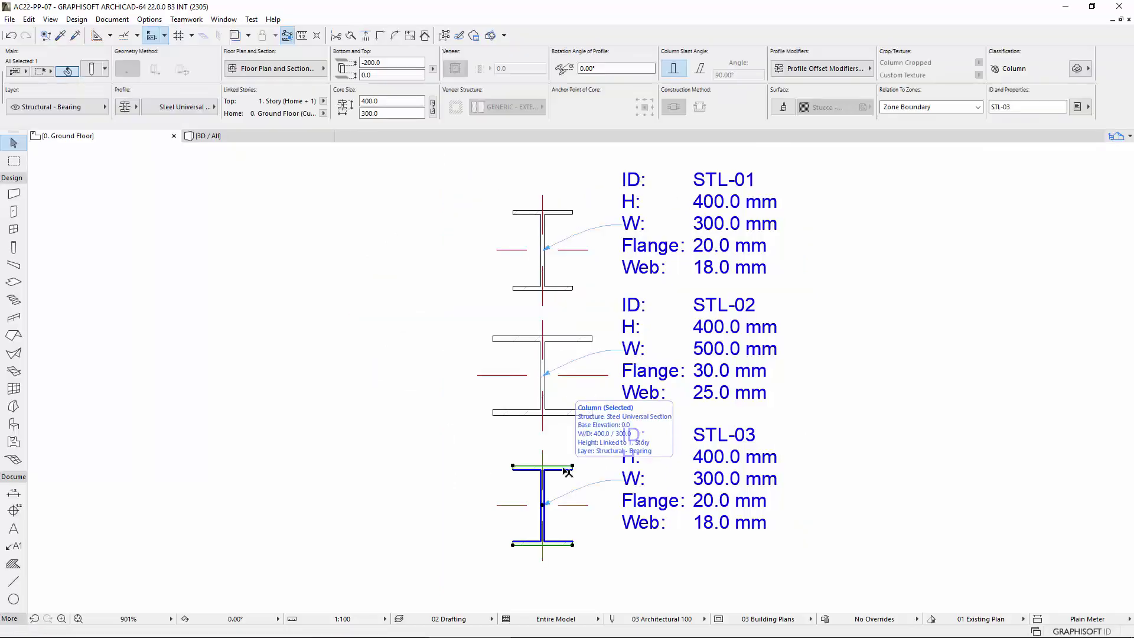
Step: Set STL-03's core size to 300 mm depth by 200 mm width
{"action": "left_click", "coordinate": [361, 101]}
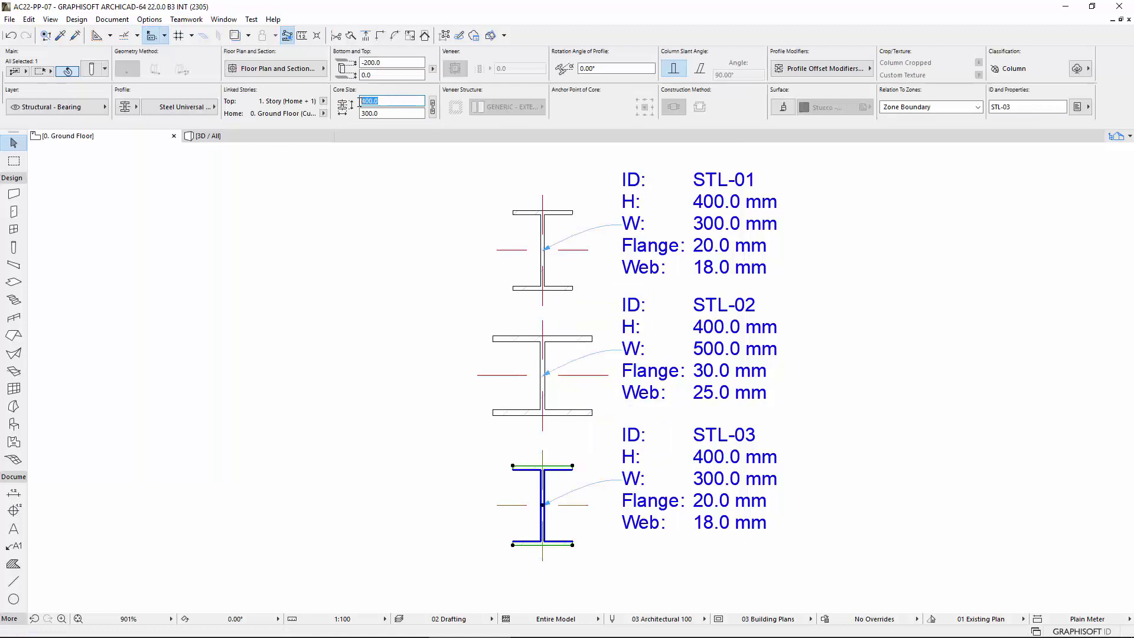
{"action": "type", "text": "300"}
{"action": "key", "text": "Tab"}
{"action": "type", "text": "20"}
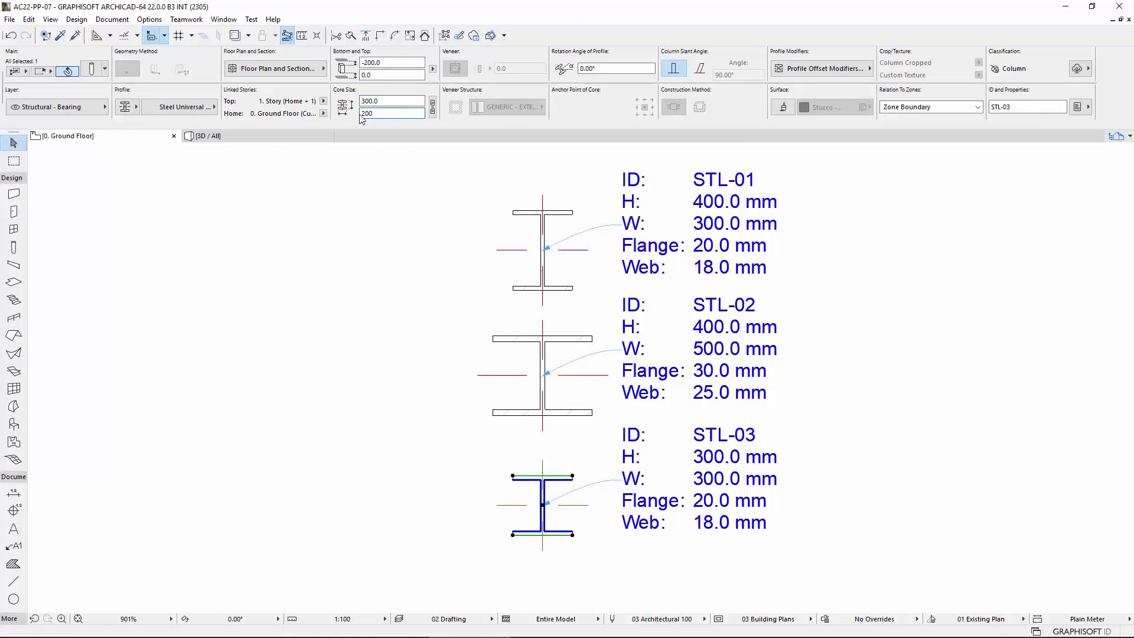
{"action": "key", "text": "Return"}
Step: Give STL-03 a 15 mm flange thickness and 20 mm web thickness
{"action": "left_click", "coordinate": [811, 68]}
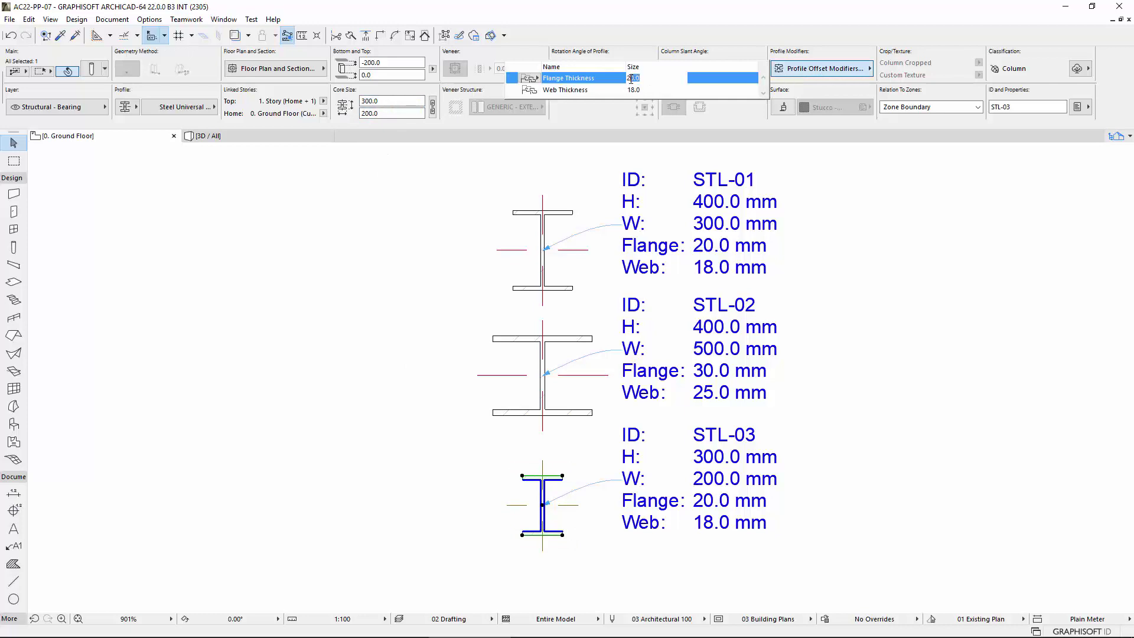
{"action": "type", "text": "15"}
{"action": "key", "text": "Return"}
{"action": "left_click", "coordinate": [648, 92]}
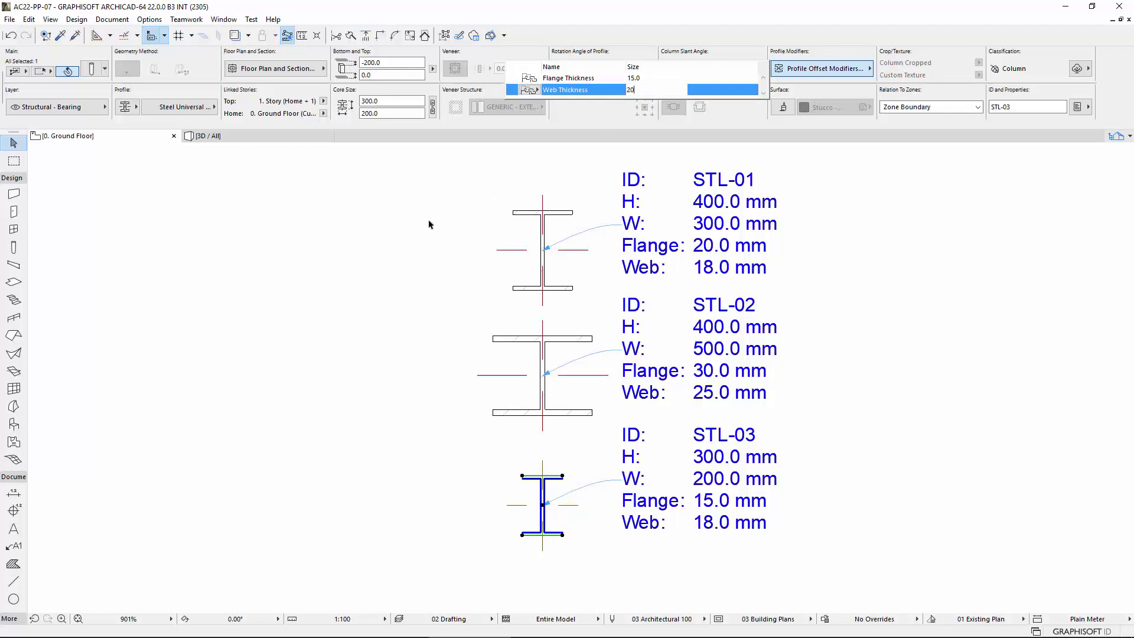
{"action": "key", "text": "Return"}
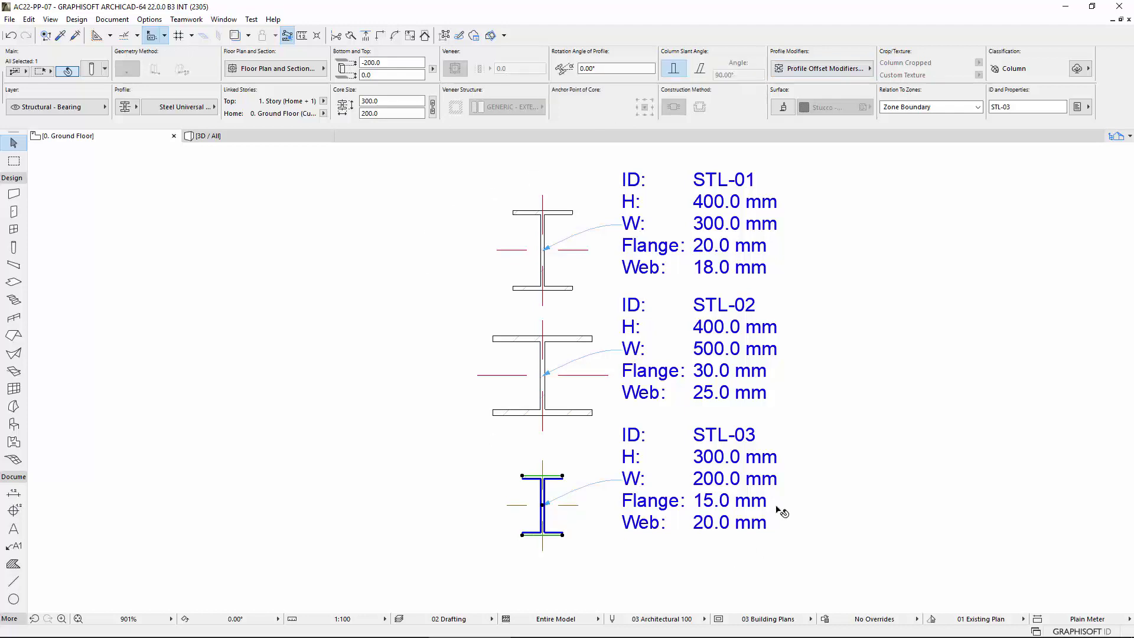
{"action": "key", "text": "Escape"}
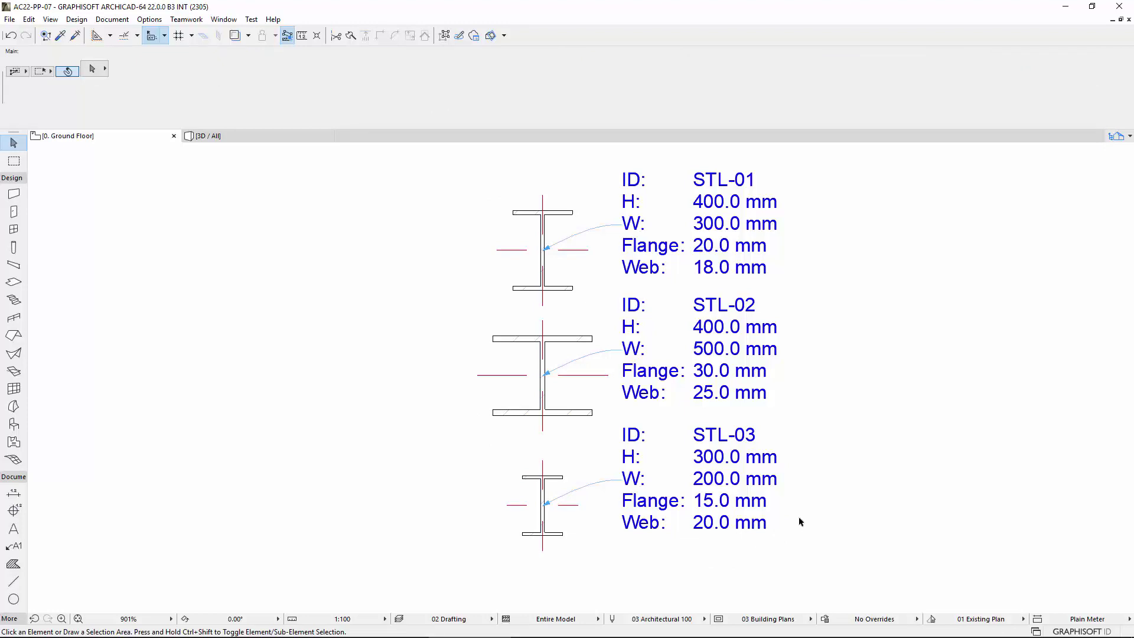
Step: Create a new Element schedule scheme in the Navigator named 'Steel Section'
{"action": "left_click", "coordinate": [1130, 139]}
{"action": "right_click", "coordinate": [1033, 367]}
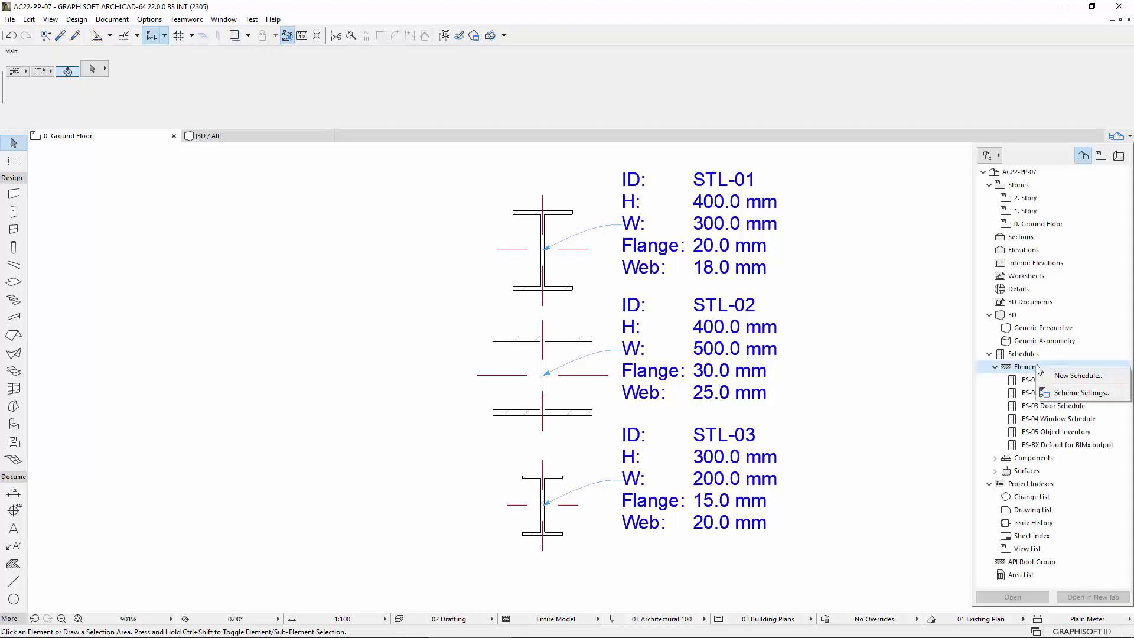
{"action": "left_click", "coordinate": [1087, 377]}
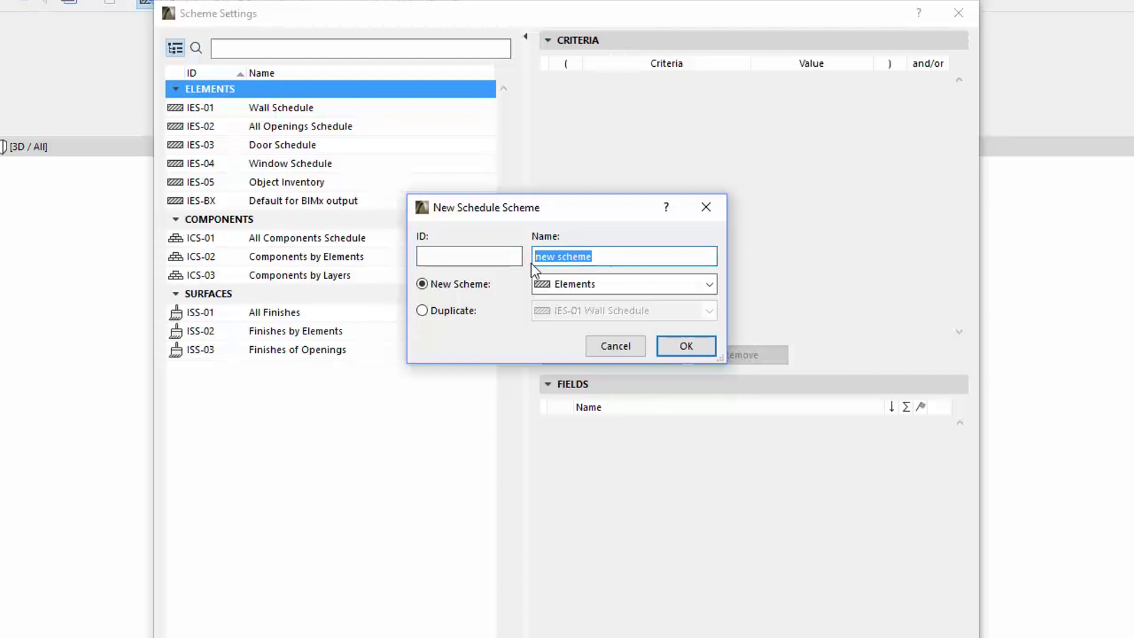
{"action": "type", "text": "Steel Section"}
{"action": "left_click", "coordinate": [688, 347]}
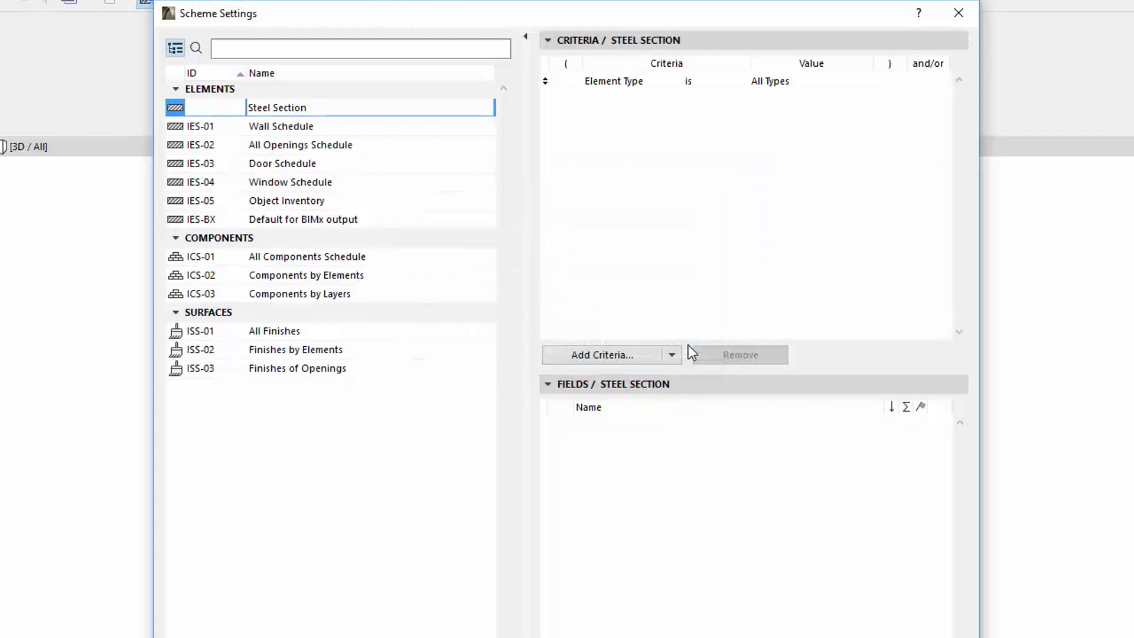
Step: Add Element ID plus the Profile Modifier fields Nominal Depth, Nominal Width, Flange and Web Thickness
{"action": "left_click", "coordinate": [591, 503]}
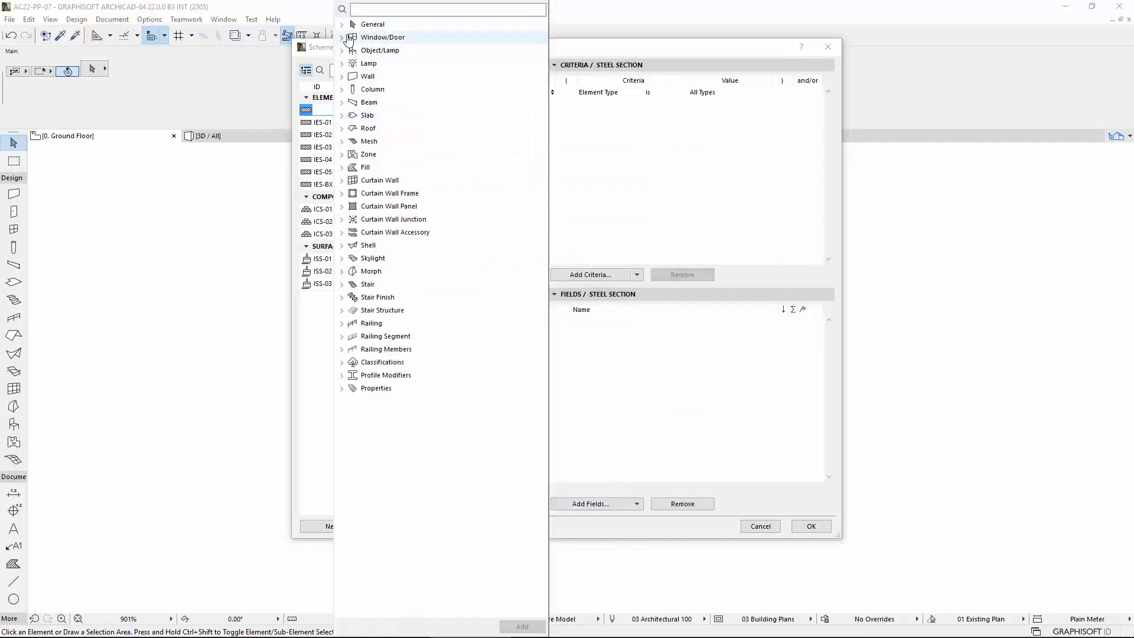
{"action": "double_click", "coordinate": [393, 323]}
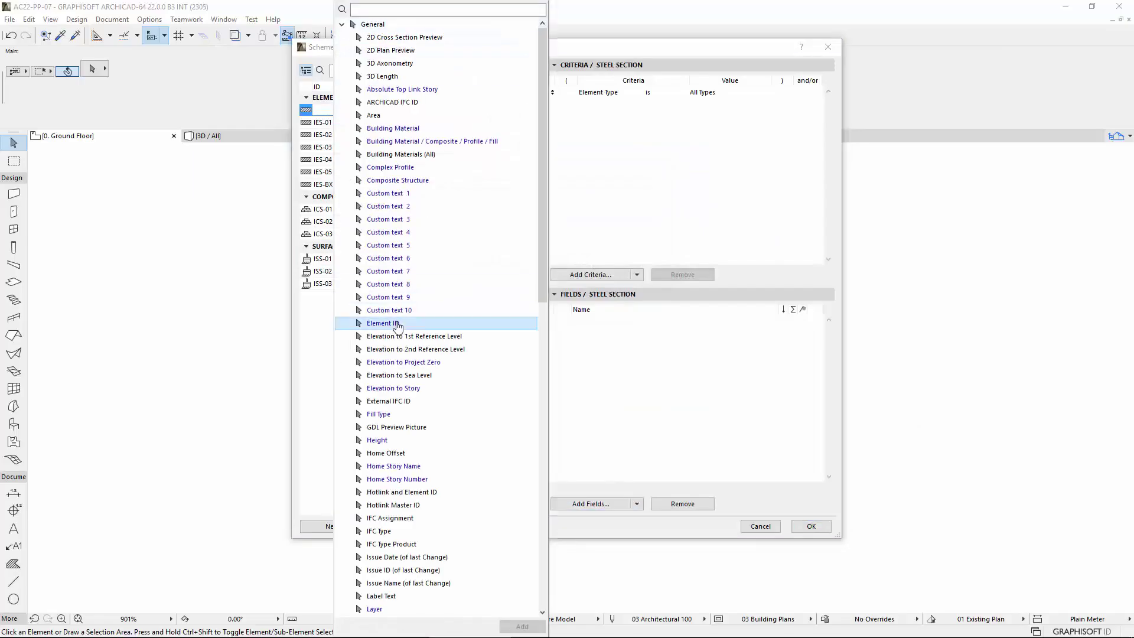
{"action": "left_click", "coordinate": [341, 24]}
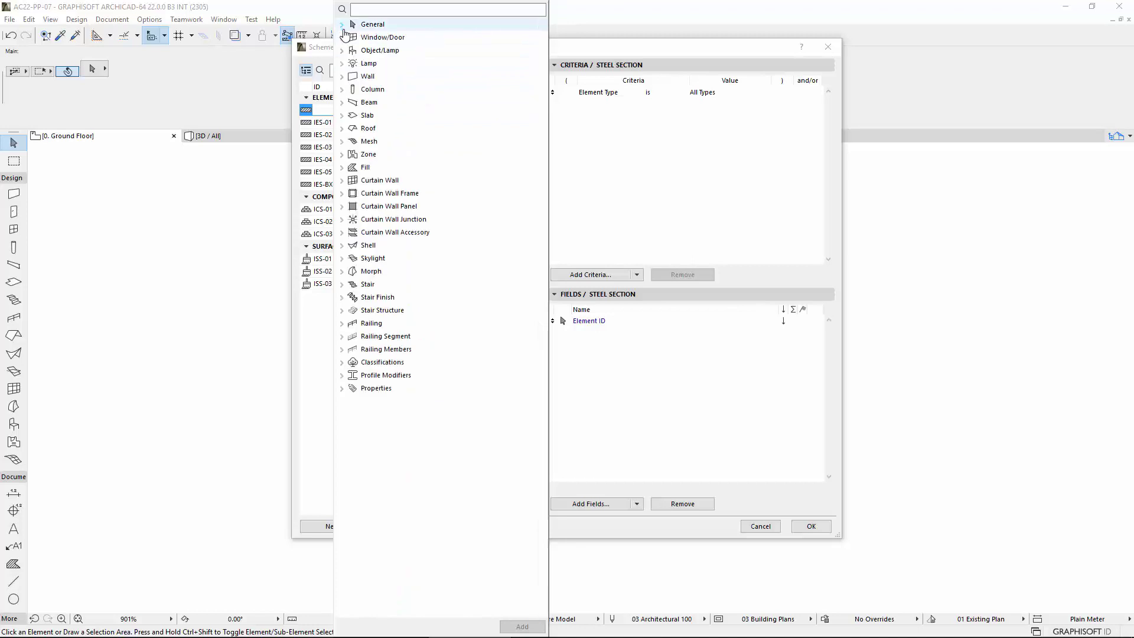
{"action": "left_click", "coordinate": [341, 362]}
{"action": "scroll", "coordinate": [343, 384], "scroll_direction": "down", "scroll_amount": 1}
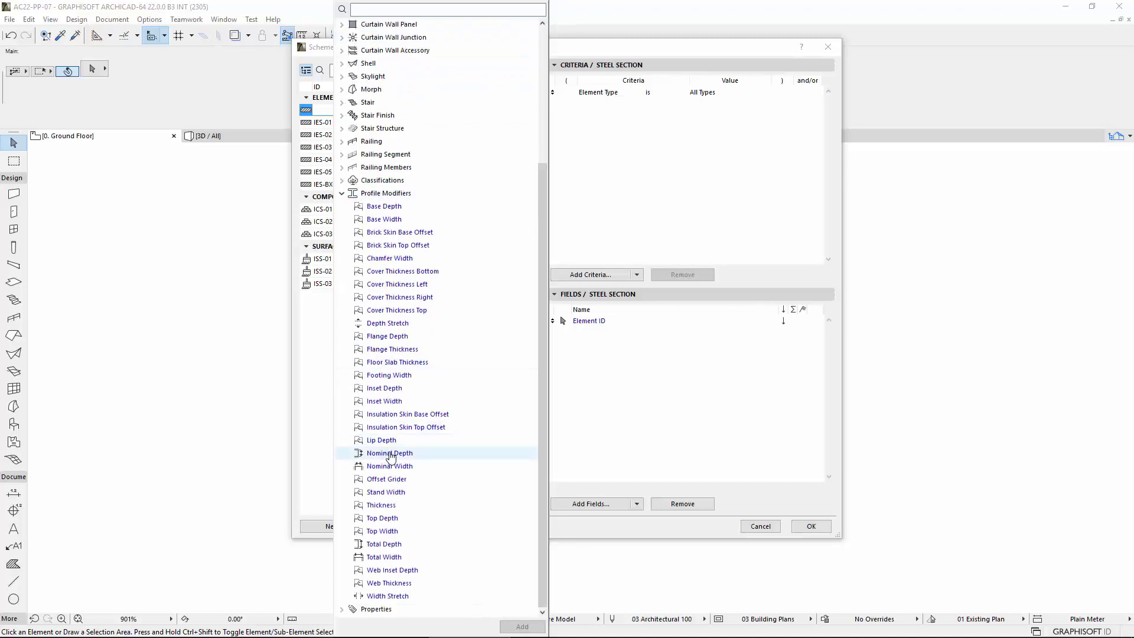
{"action": "double_click", "coordinate": [390, 453]}
{"action": "double_click", "coordinate": [390, 466]}
{"action": "double_click", "coordinate": [392, 349]}
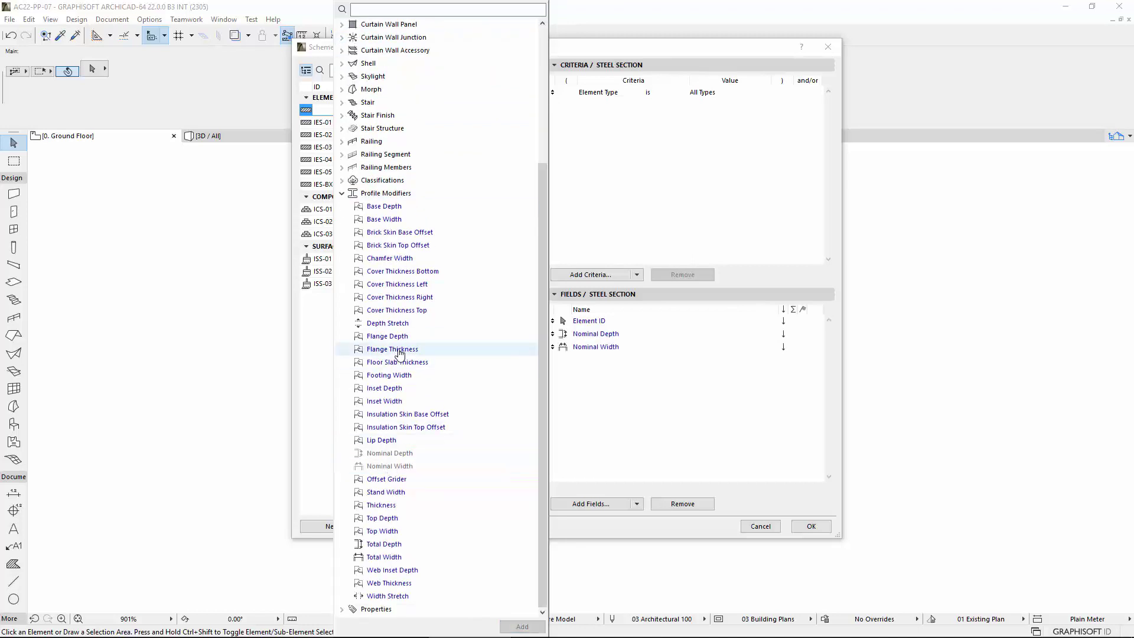
{"action": "left_click", "coordinate": [399, 583]}
{"action": "double_click", "coordinate": [400, 583]}
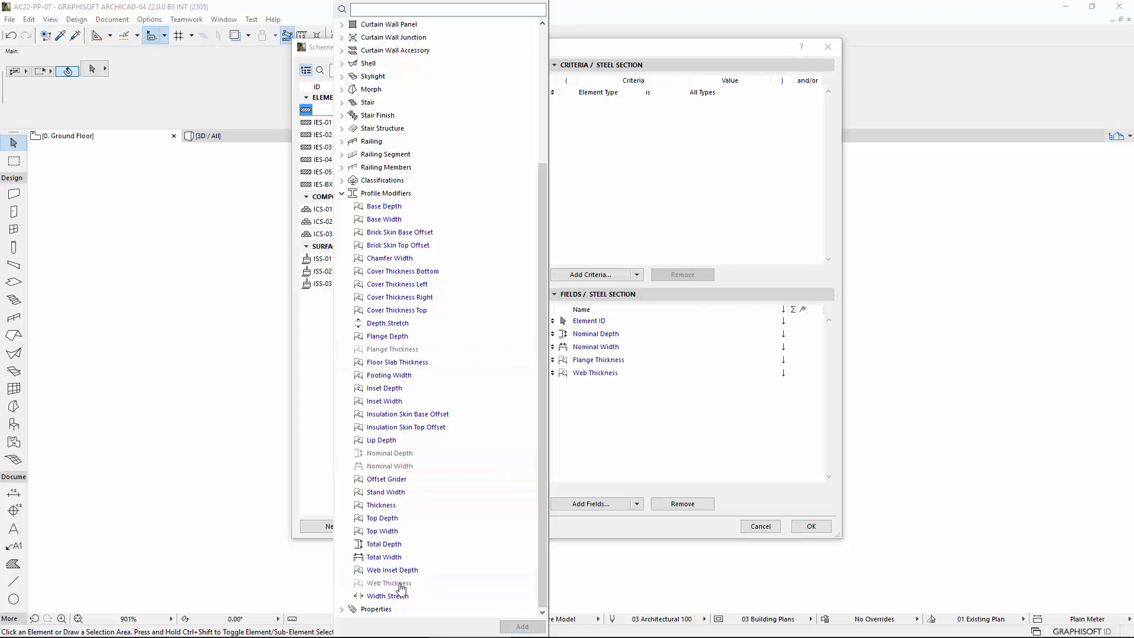
{"action": "left_click", "coordinate": [720, 526]}
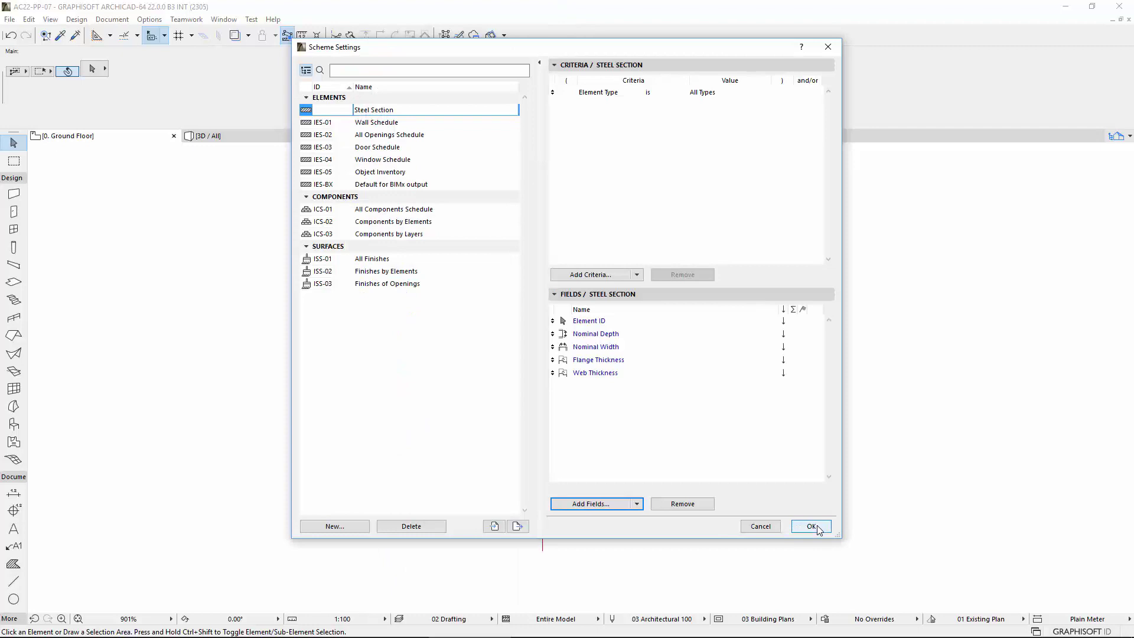
{"action": "left_click", "coordinate": [812, 526]}
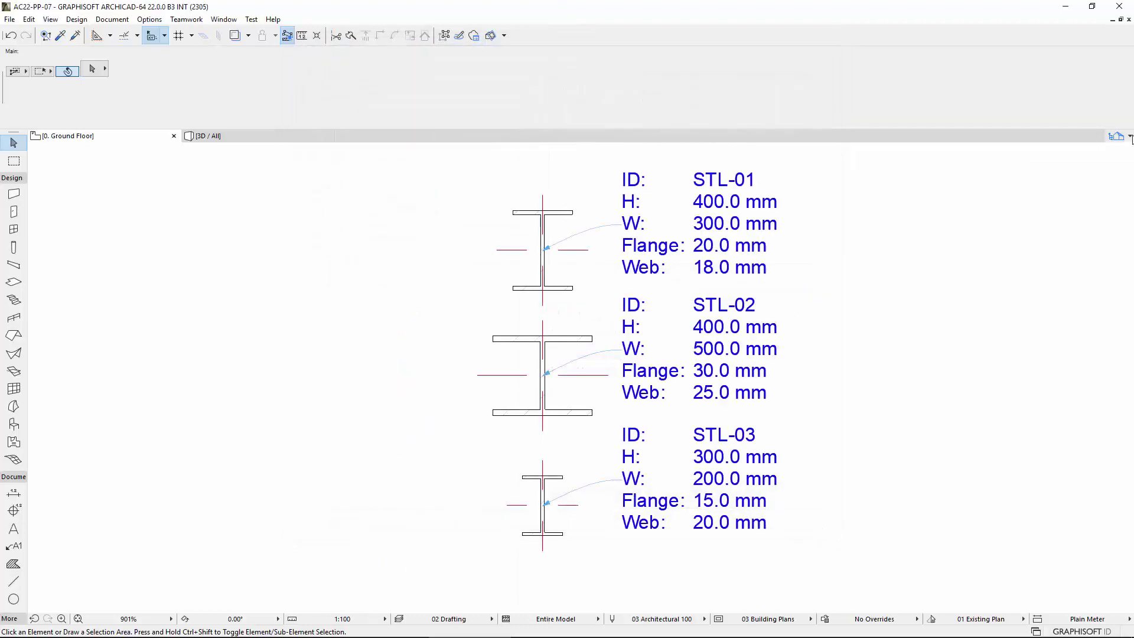
Step: Open the Steel Section schedule and look over the STL-01, STL-02 and STL-03 rows
{"action": "left_click", "coordinate": [1129, 136]}
{"action": "right_click", "coordinate": [1050, 449]}
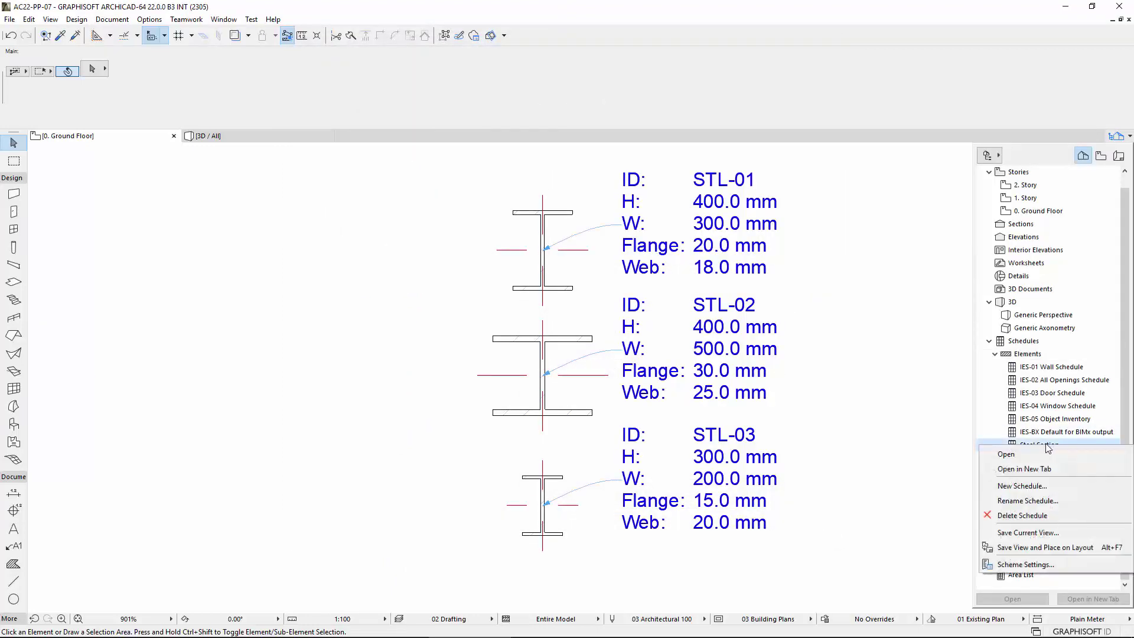
{"action": "left_click", "coordinate": [1025, 452]}
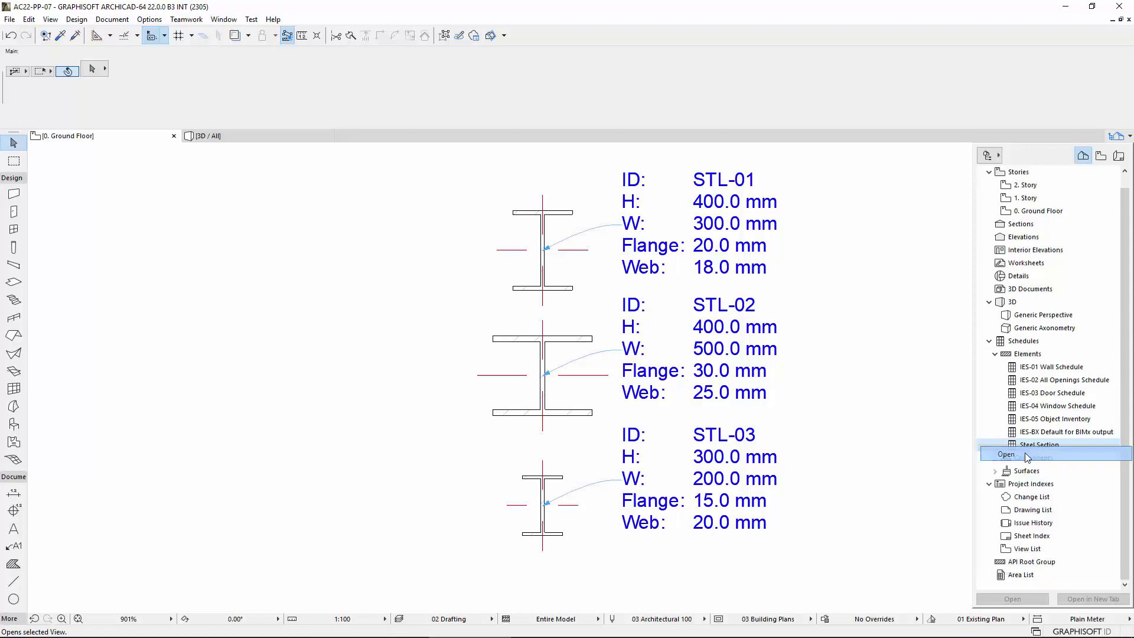
{"action": "left_click", "coordinate": [485, 157]}
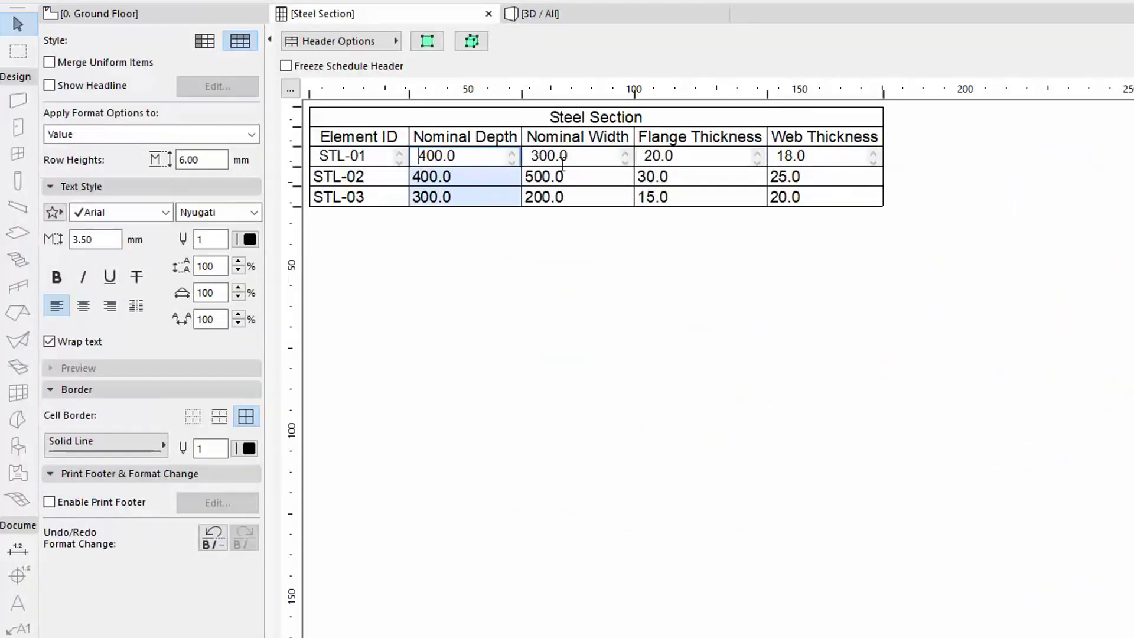
{"action": "left_click", "coordinate": [576, 175]}
{"action": "left_click", "coordinate": [593, 195]}
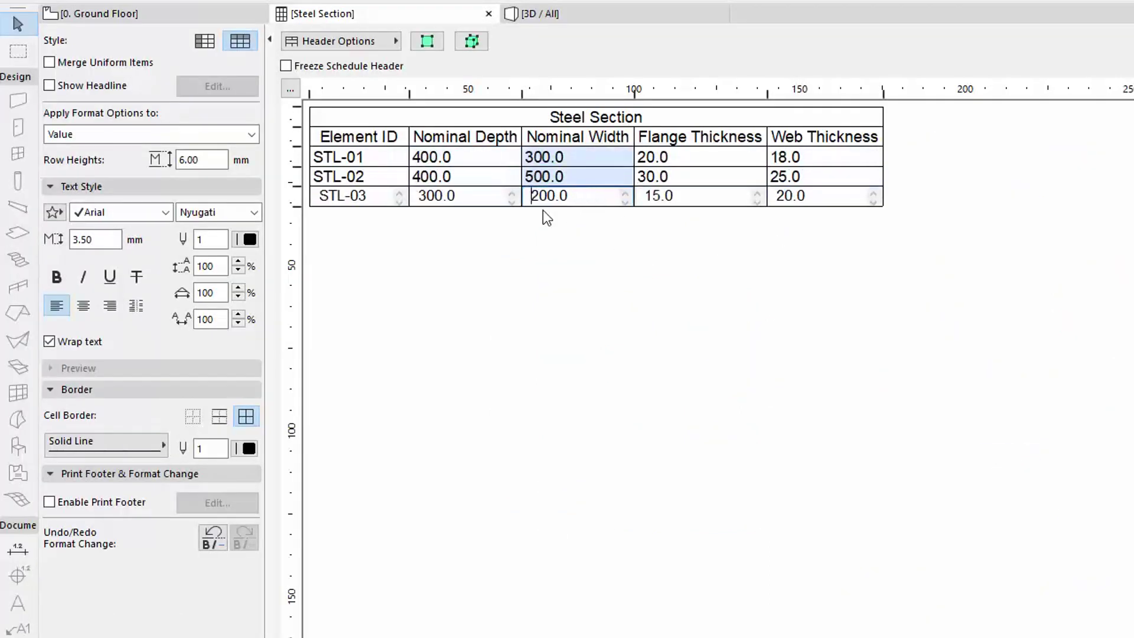
Step: Enter STL-01's depth 500, width 250, flange 40 and web 30.0 in the schedule
{"action": "double_click", "coordinate": [481, 160]}
{"action": "type", "text": "500"}
{"action": "key", "text": "Tab"}
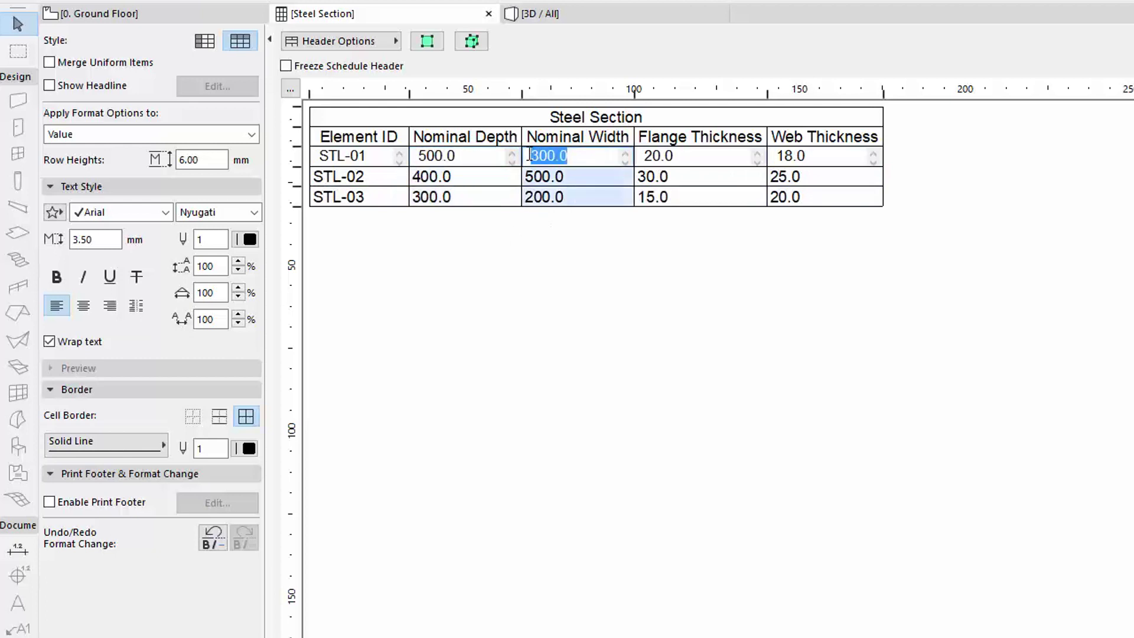
{"action": "type", "text": "250"}
{"action": "key", "text": "Tab"}
{"action": "type", "text": "40"}
{"action": "key", "text": "Tab"}
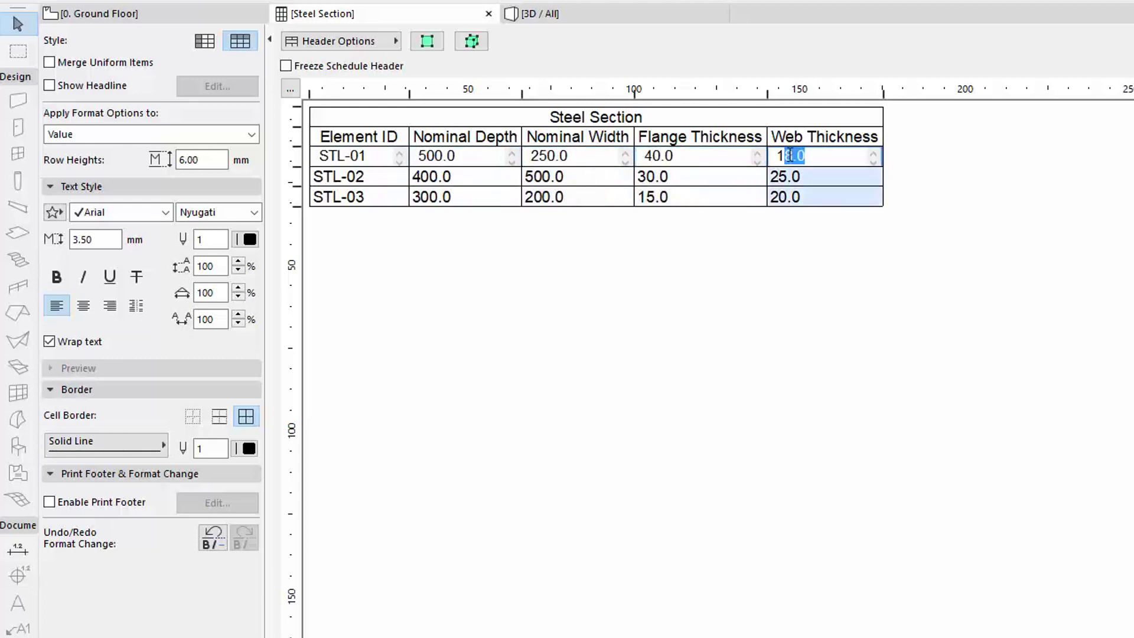
{"action": "type", "text": "30.0"}
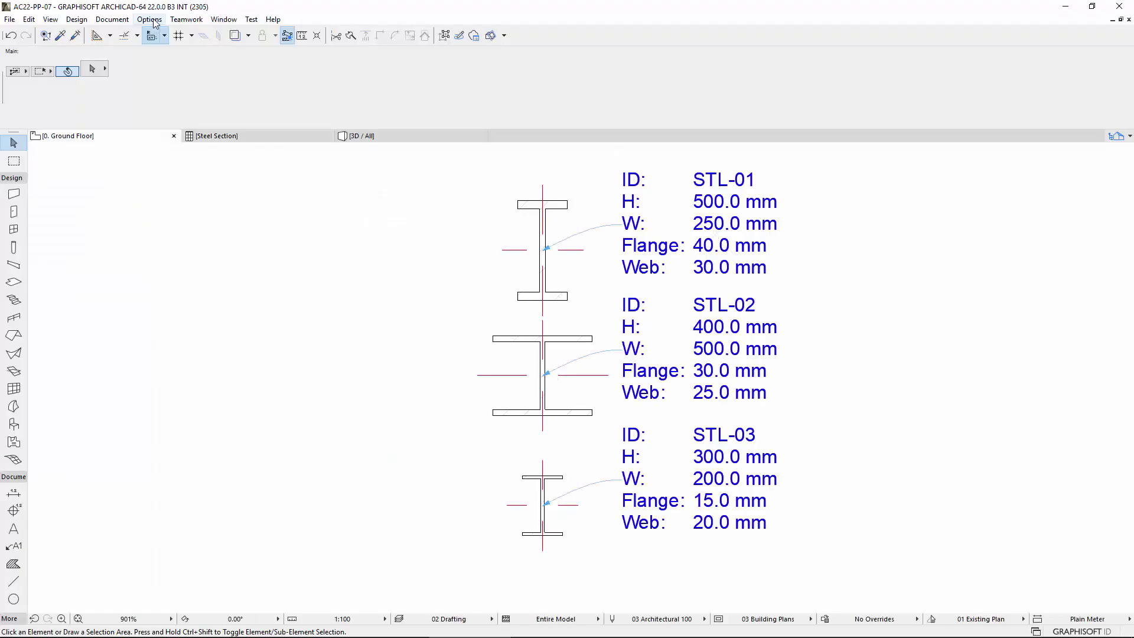
Step: Create a new property named 'Steel Section' in the MANUFACTURING group via Property Manager
{"action": "left_click", "coordinate": [149, 19]}
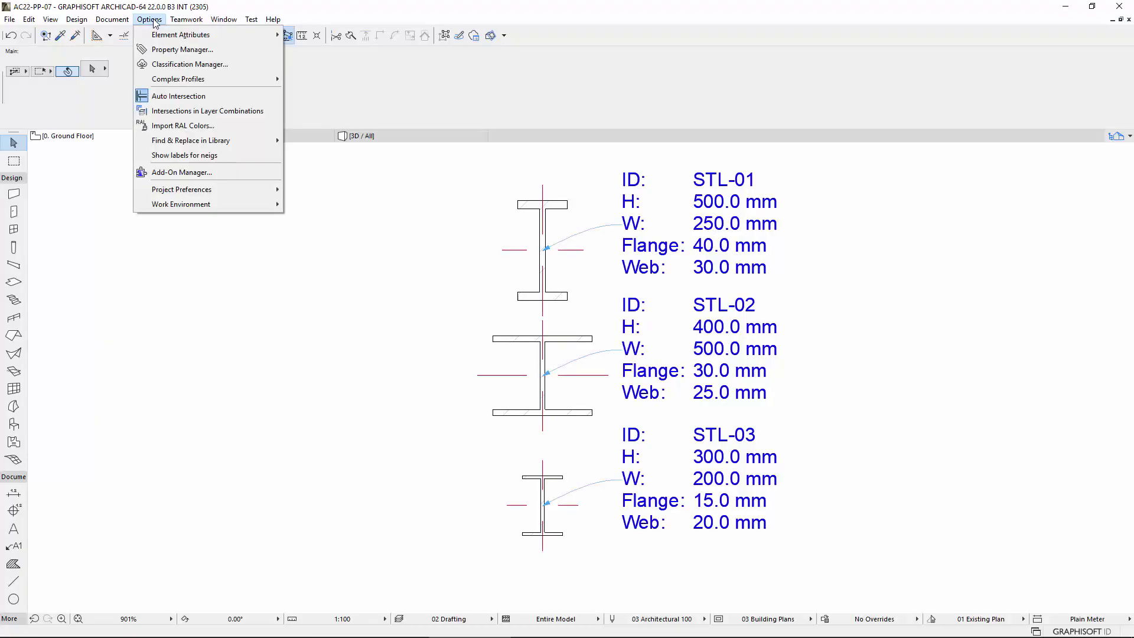
{"action": "left_click", "coordinate": [174, 51]}
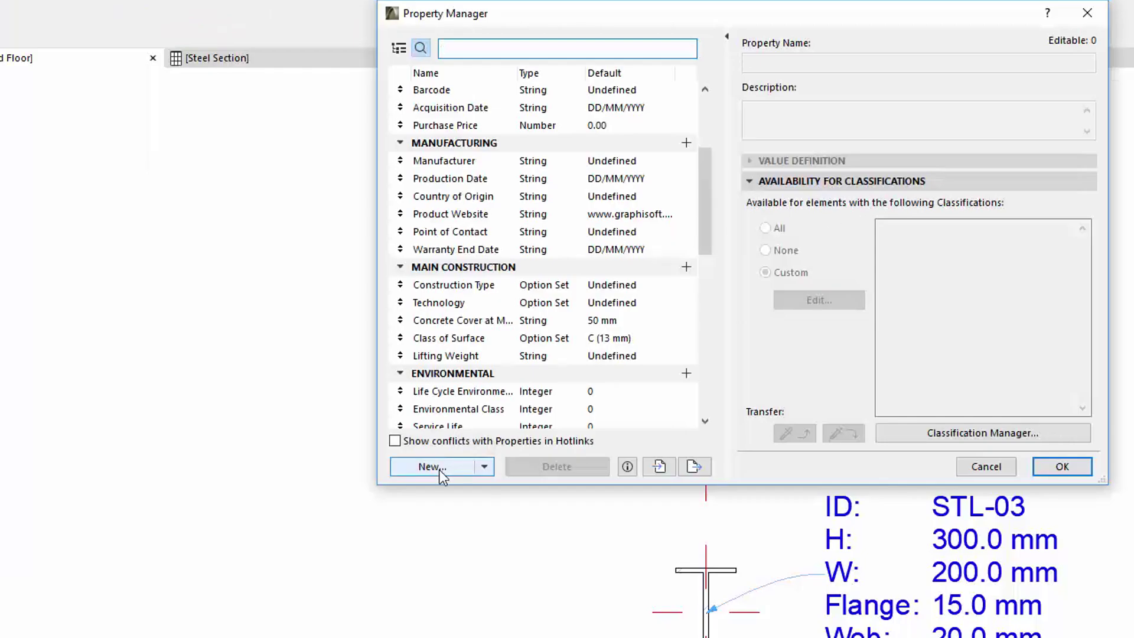
{"action": "left_click", "coordinate": [431, 467]}
{"action": "left_click", "coordinate": [647, 228]}
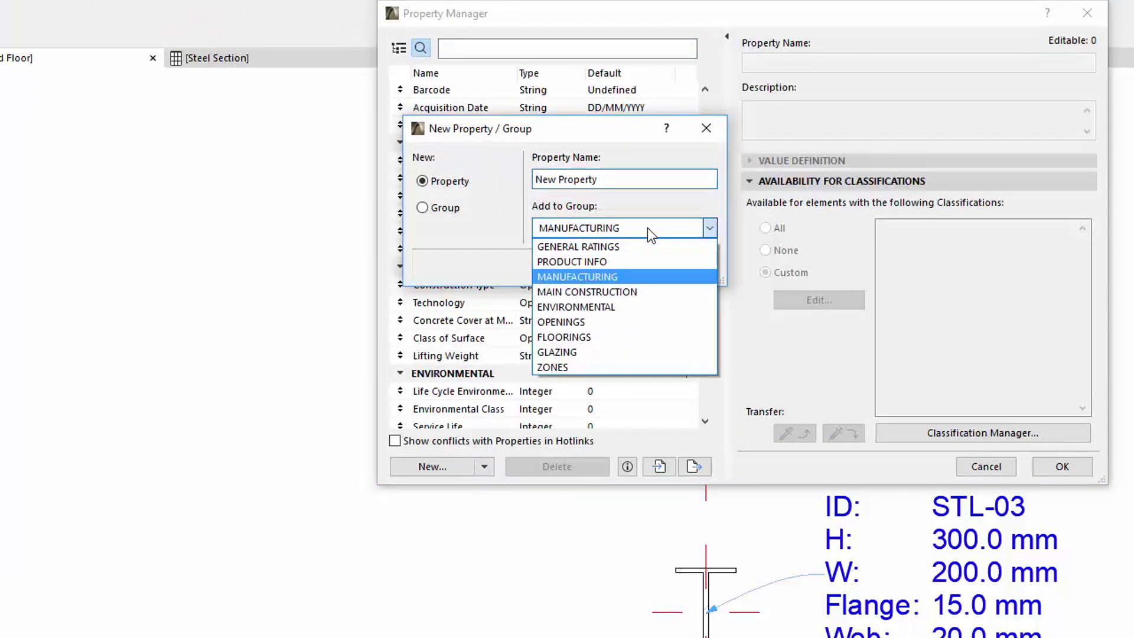
{"action": "left_click", "coordinate": [647, 228]}
{"action": "left_click_drag", "start_coordinate": [650, 179], "coordinate": [530, 189]}
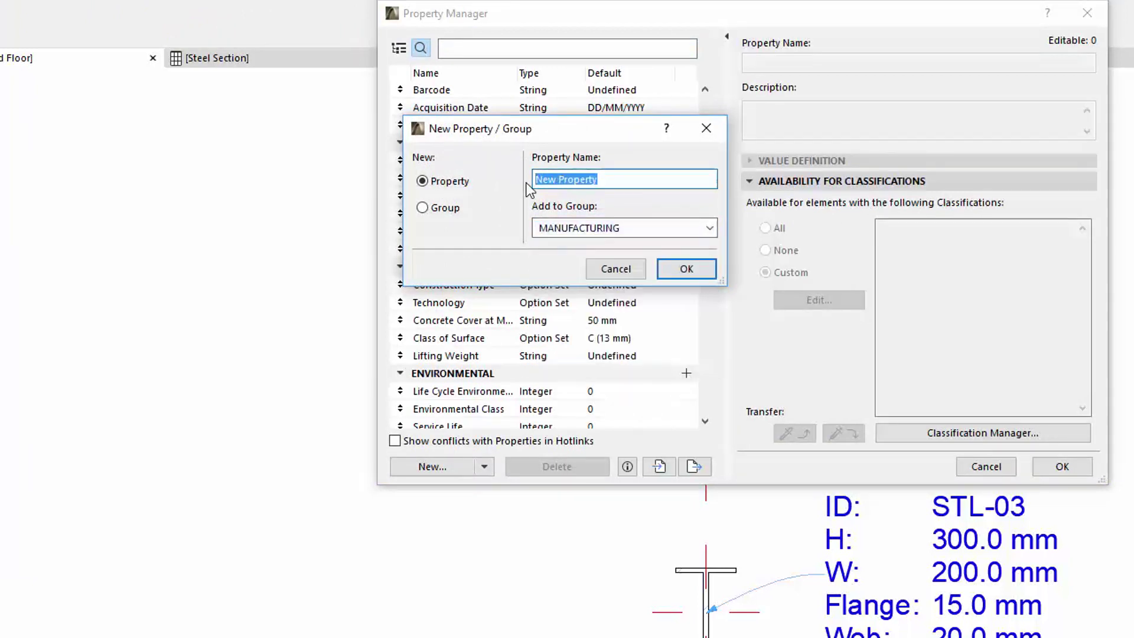
{"action": "type", "text": "Steel Section"}
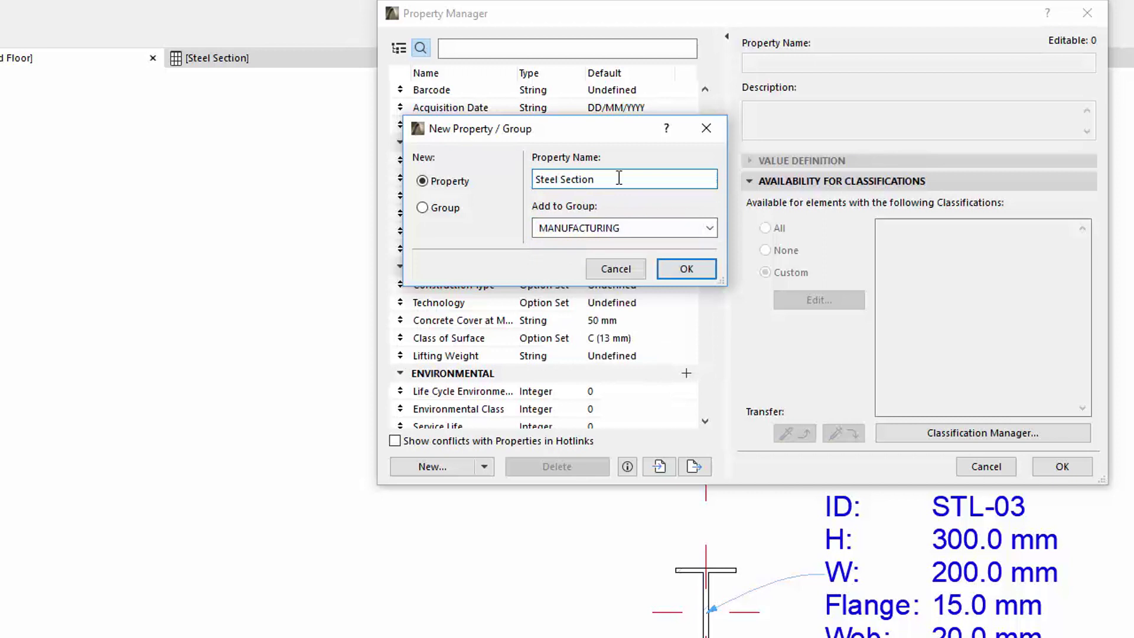
{"action": "left_click", "coordinate": [685, 268]}
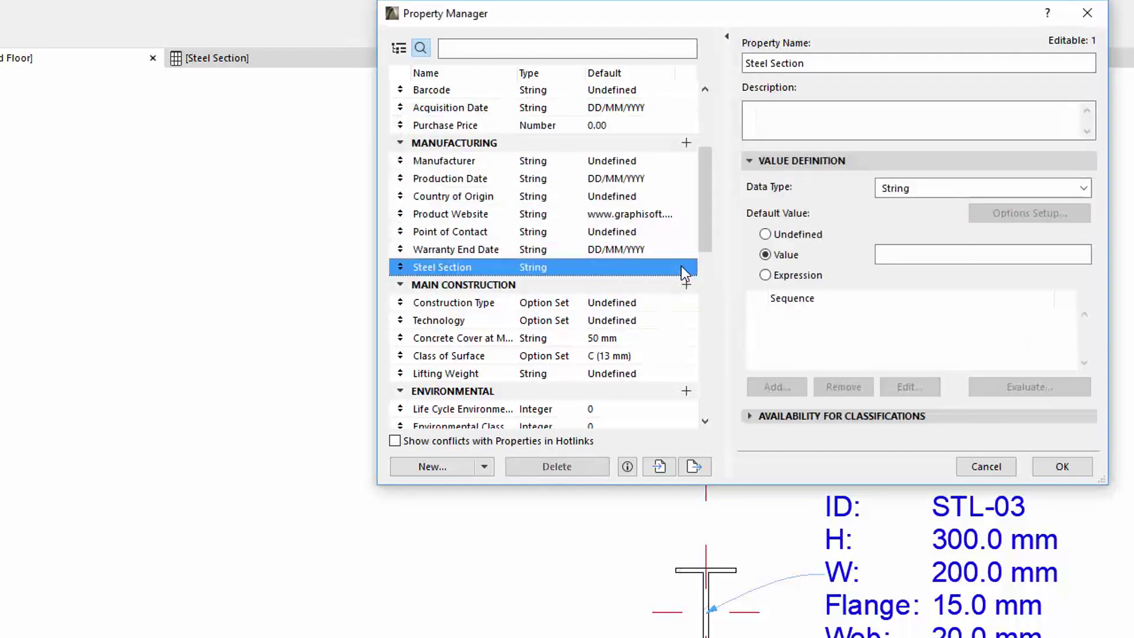
Step: Set the property's data type to Length and its value to Expression
{"action": "left_click", "coordinate": [926, 193]}
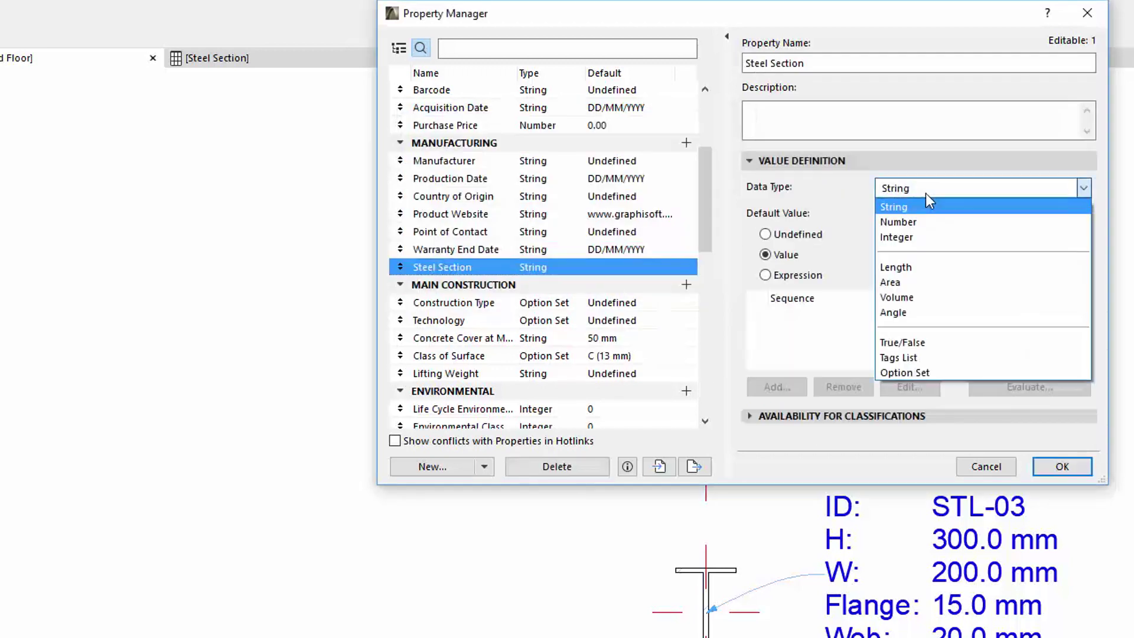
{"action": "left_click", "coordinate": [922, 266]}
{"action": "left_click", "coordinate": [766, 275]}
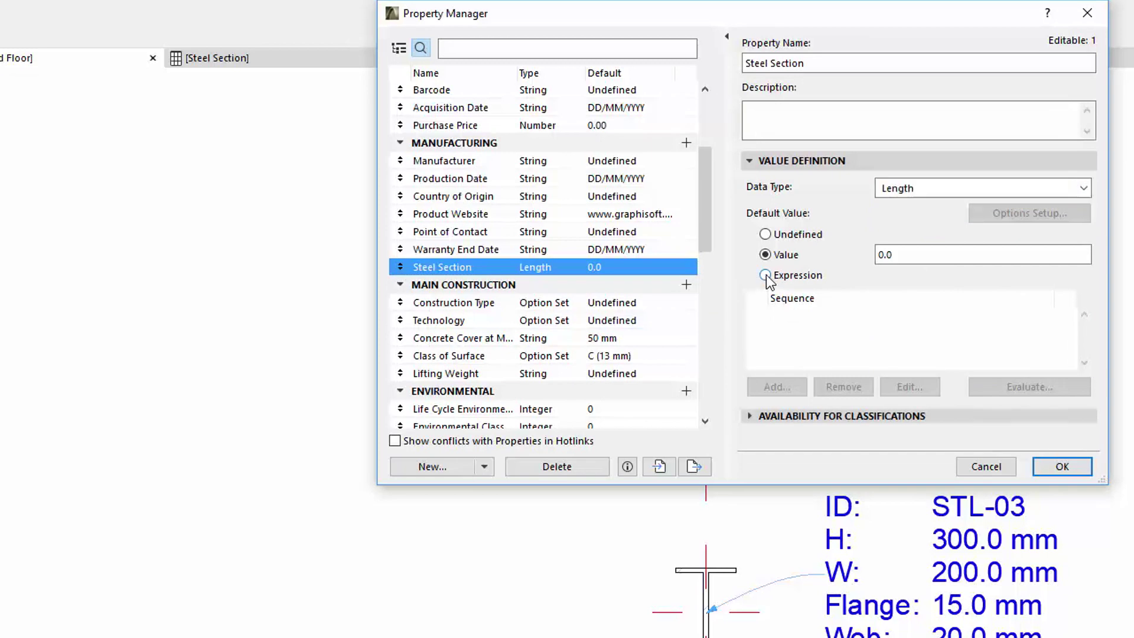
Step: Insert Profile Parameters > Nominal Width as the Steel Section expression, accept it, and close the Property Manager
{"action": "left_click", "coordinate": [157, 127]}
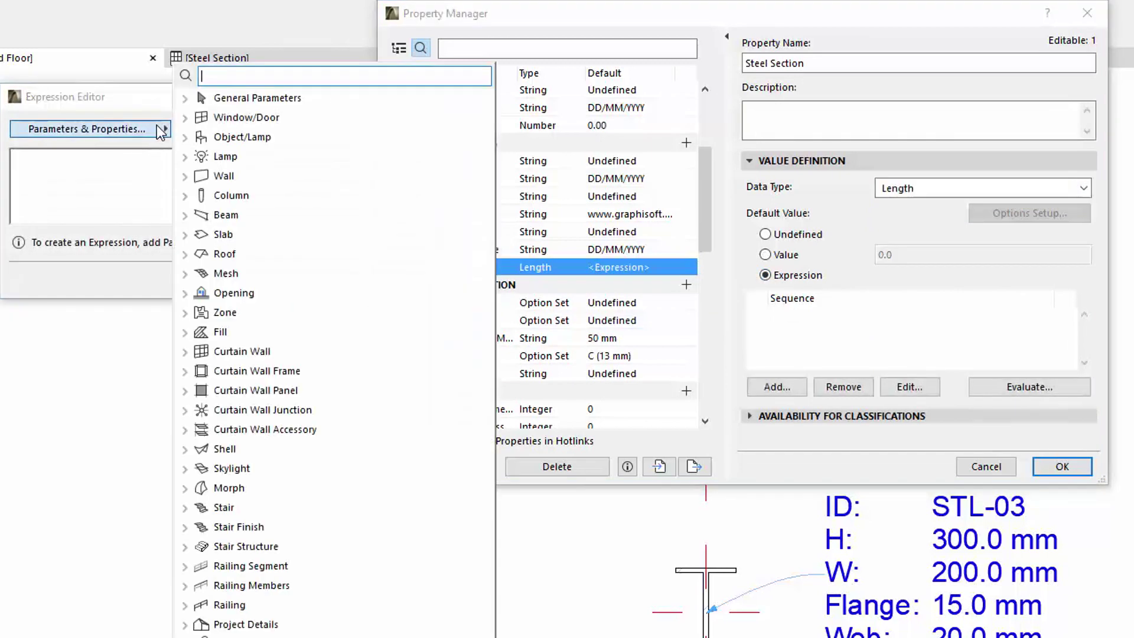
{"action": "scroll", "coordinate": [287, 419], "scroll_direction": "down", "scroll_amount": 10}
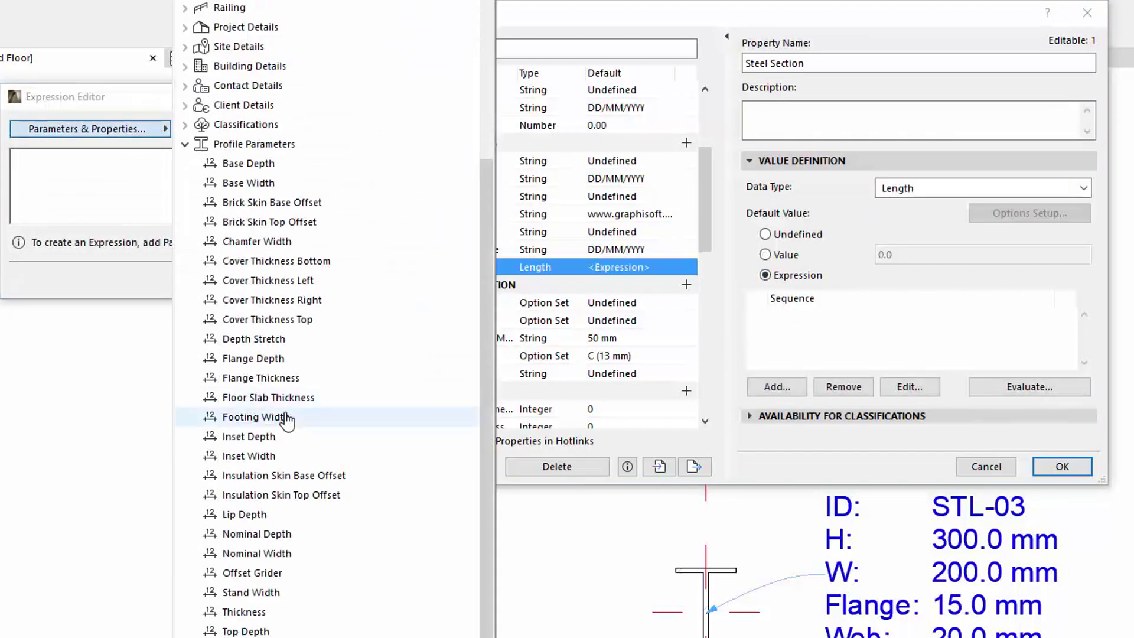
{"action": "left_click", "coordinate": [287, 554]}
{"action": "left_click", "coordinate": [148, 293]}
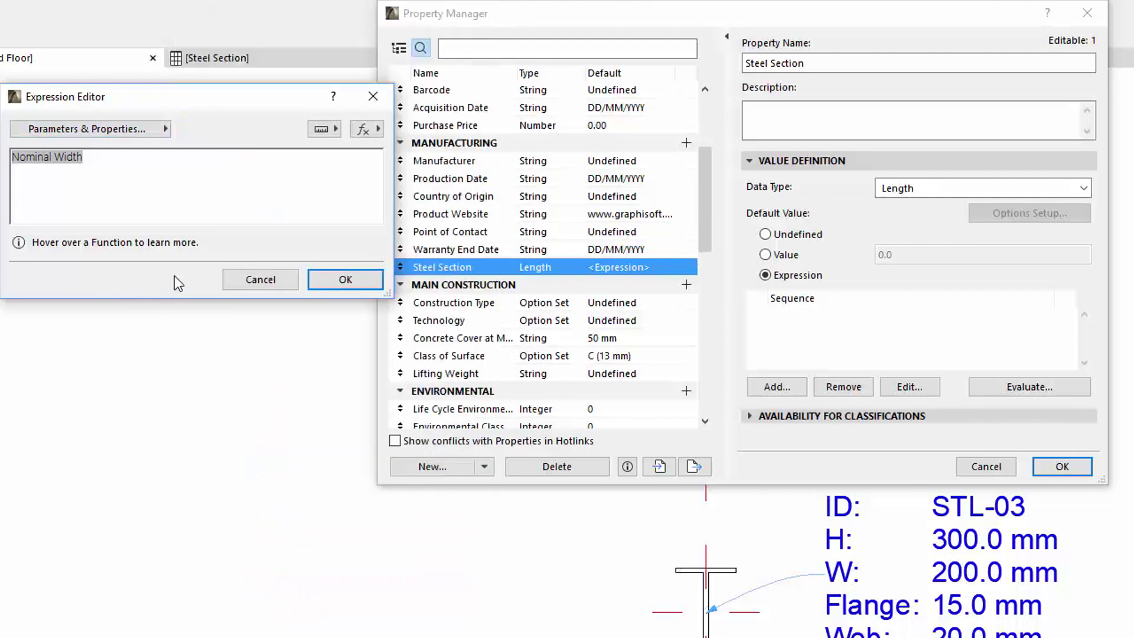
{"action": "left_click", "coordinate": [322, 279]}
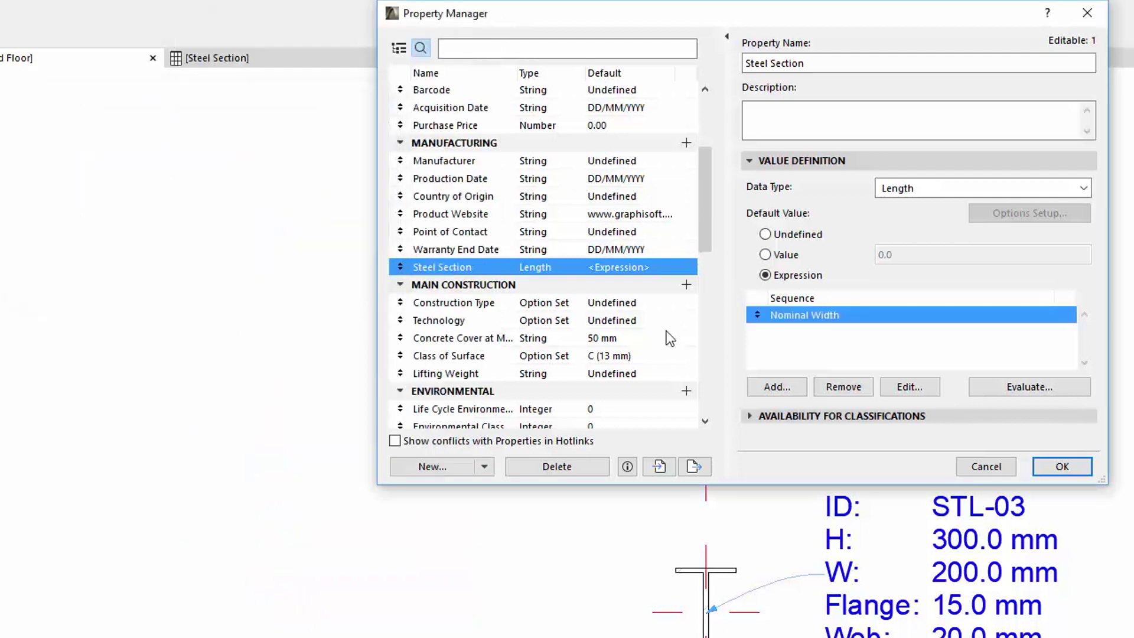
{"action": "left_click", "coordinate": [985, 467]}
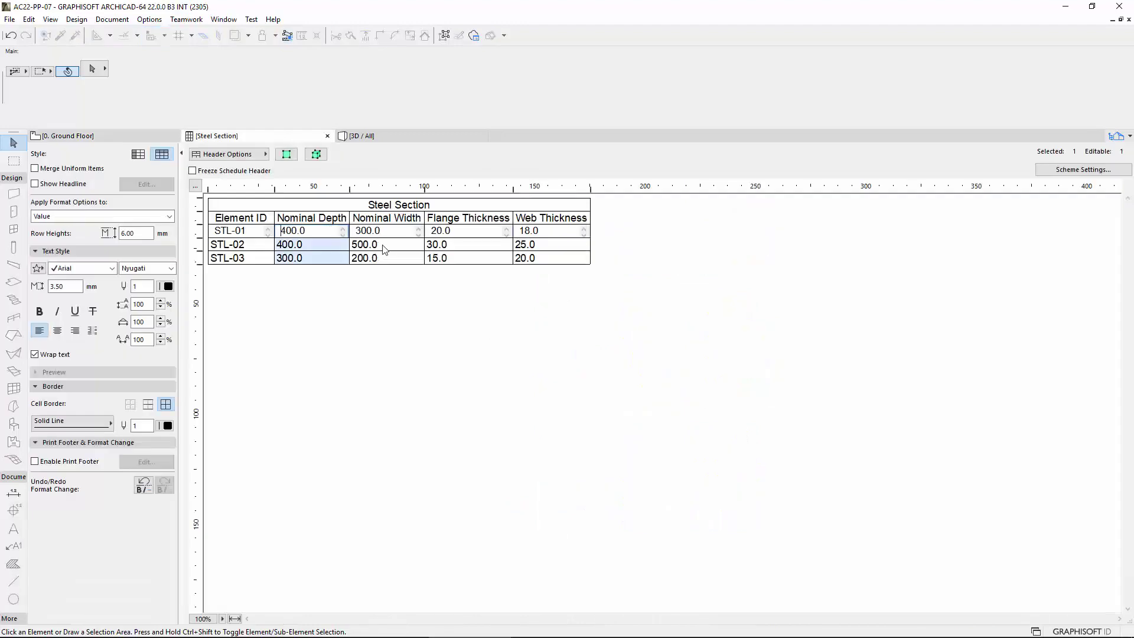
Step: Select STL-02's Nominal Width cell in the Steel Section schedule for editing
{"action": "left_click", "coordinate": [383, 245]}
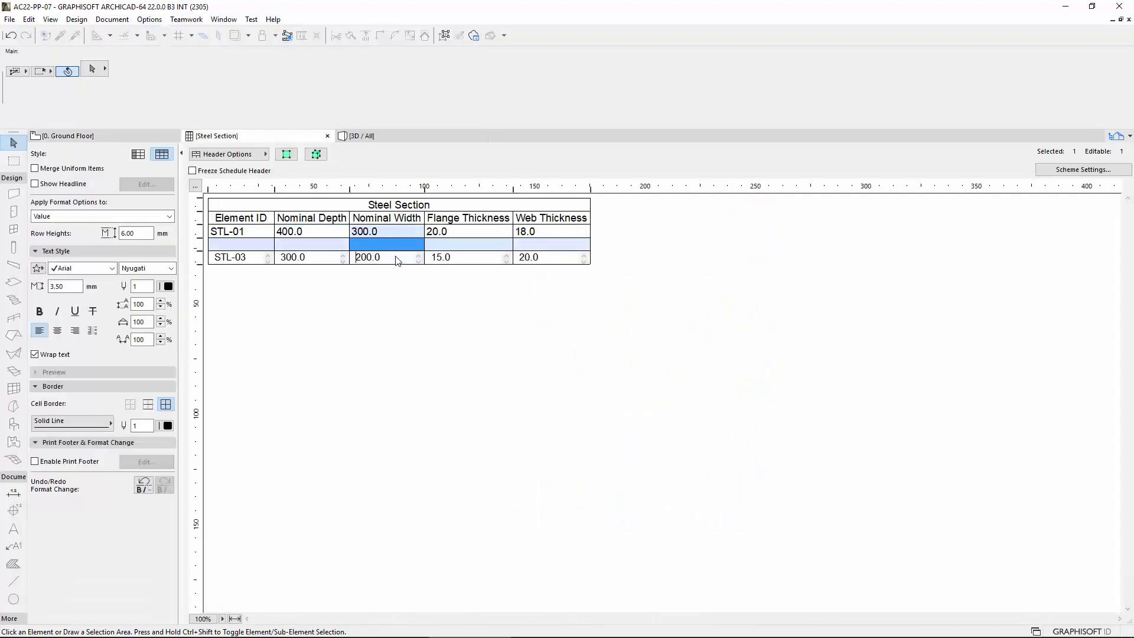